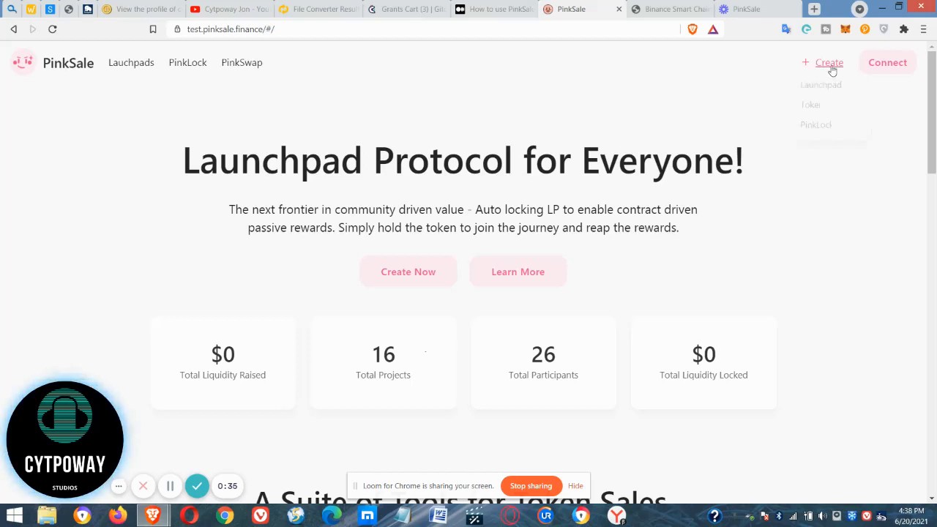
# Connect the MetaMask wallet to the PinkSale site.
pyautogui.click(881, 64)
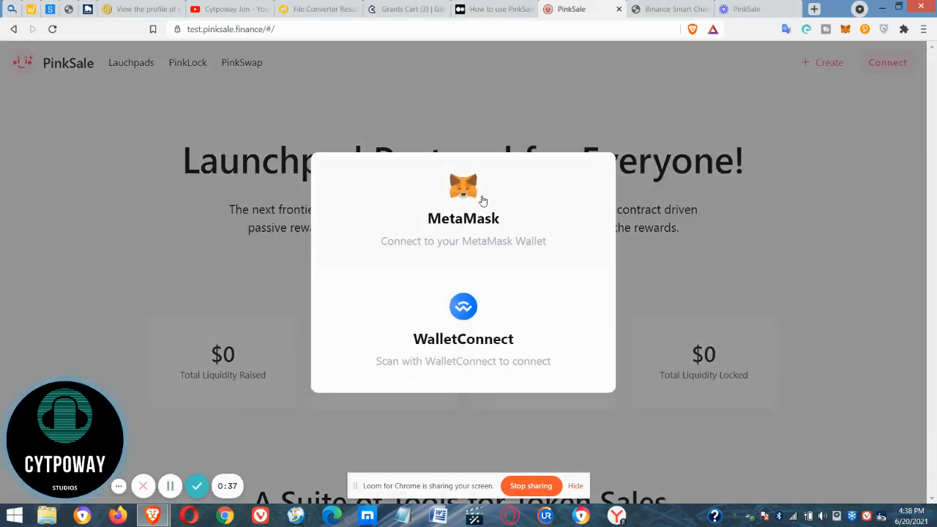
pyautogui.click(459, 207)
pyautogui.moveTo(860, 64)
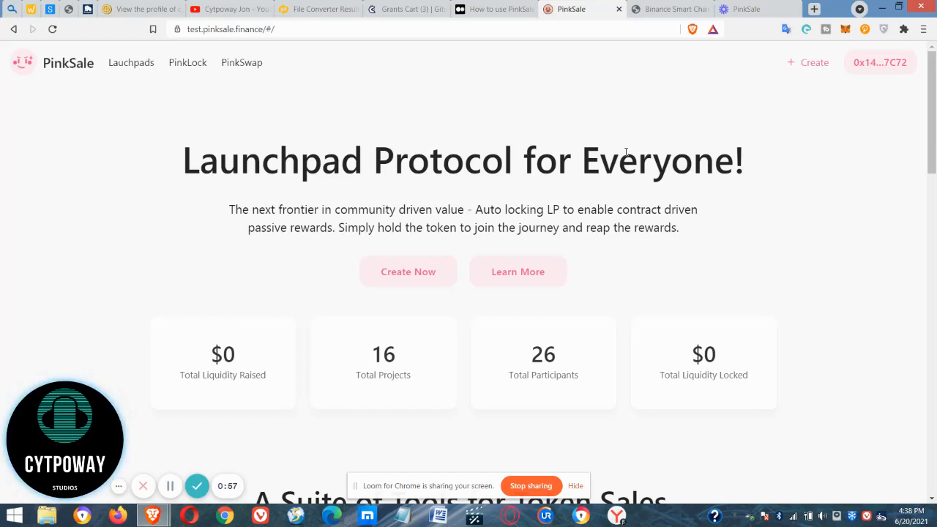
# Start a new Standard Token with the name Cytpoway, the symbol CYTP and 18 decimals.
pyautogui.moveTo(805, 63)
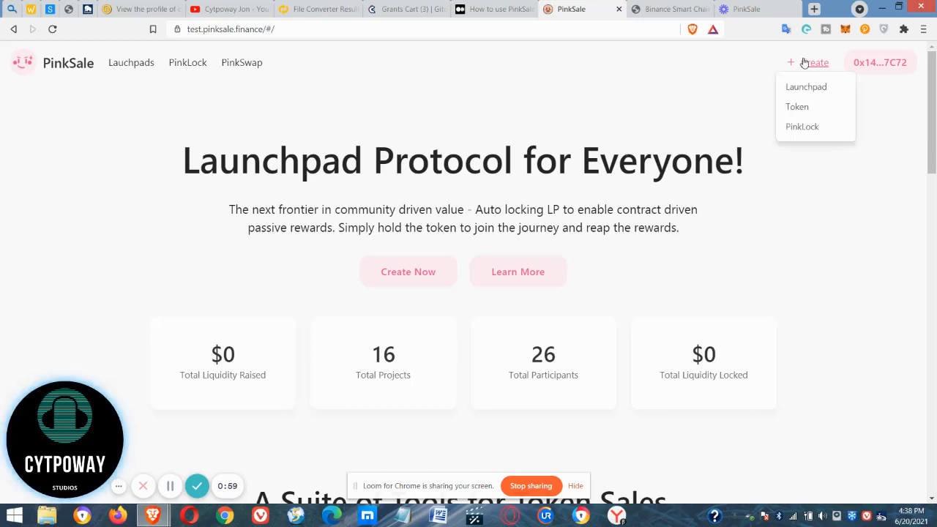
pyautogui.click(797, 106)
pyautogui.click(278, 169)
pyautogui.click(278, 169)
pyautogui.click(218, 205)
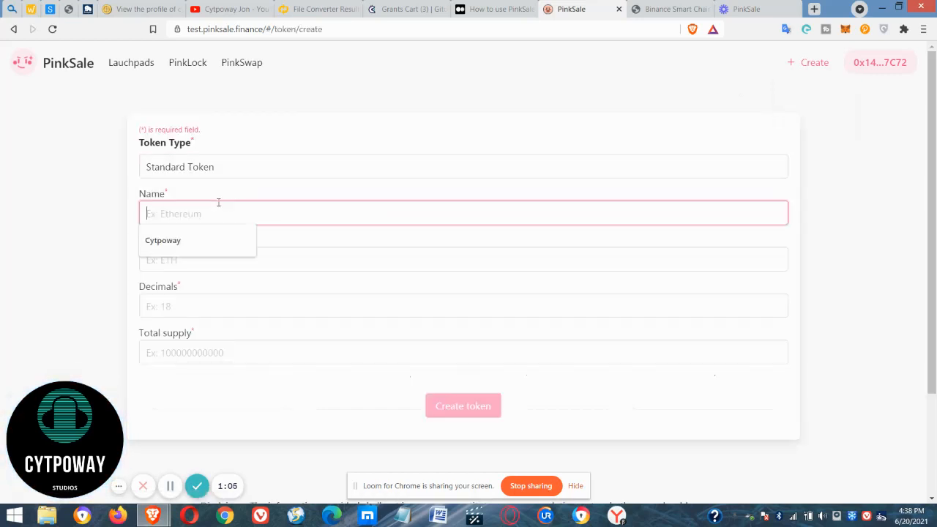
pyautogui.click(185, 240)
pyautogui.click(182, 254)
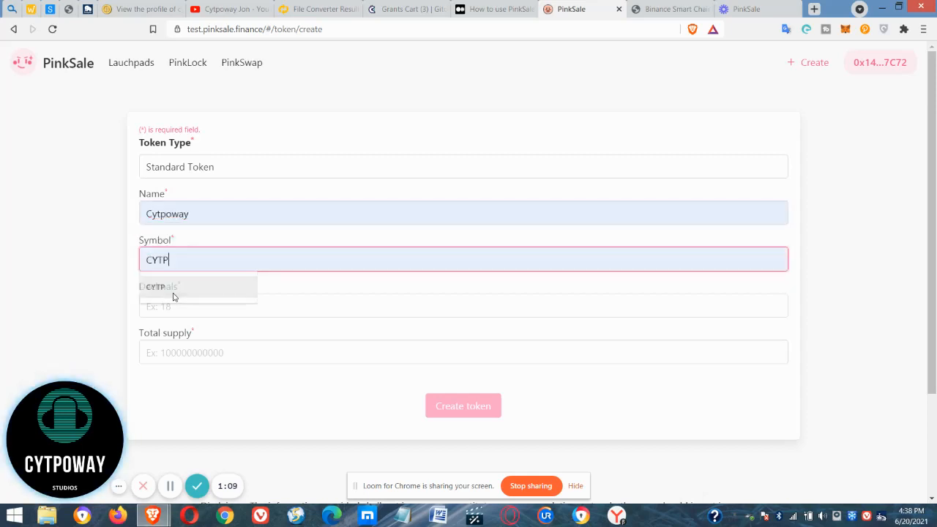
pyautogui.click(182, 286)
pyautogui.click(182, 312)
pyautogui.write('18')
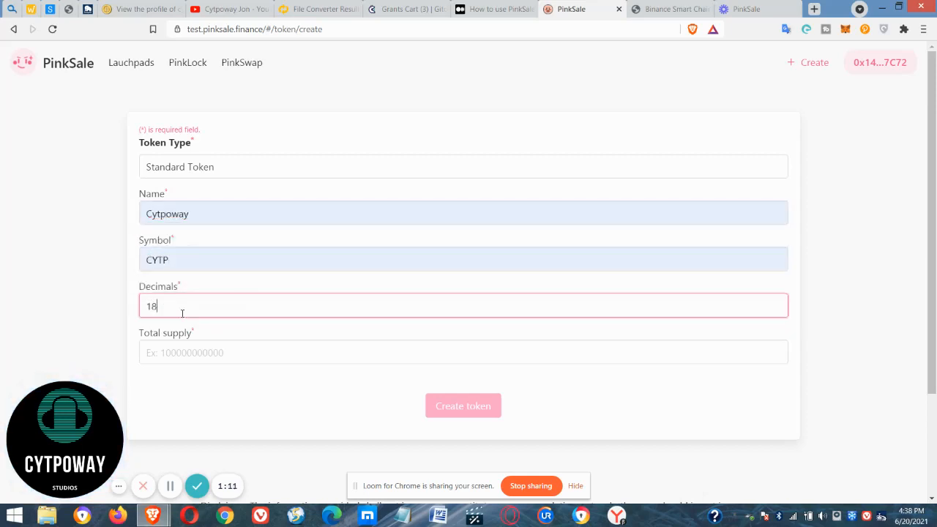
pyautogui.press('Tab')
pyautogui.write('100')
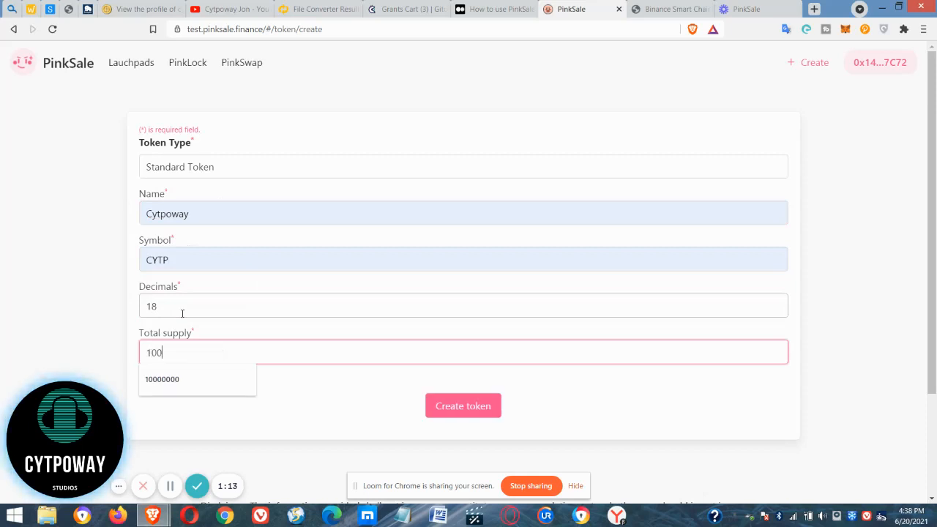
pyautogui.write('000')
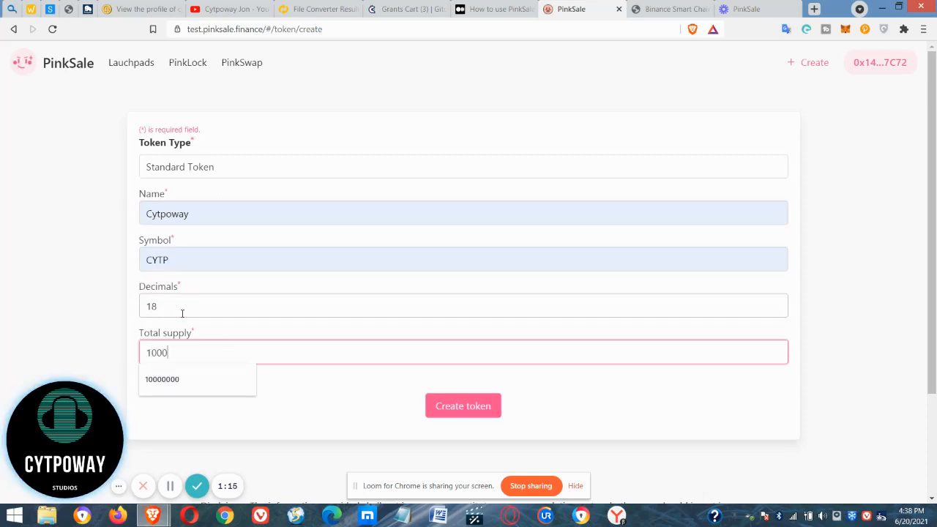
pyautogui.write('00000')
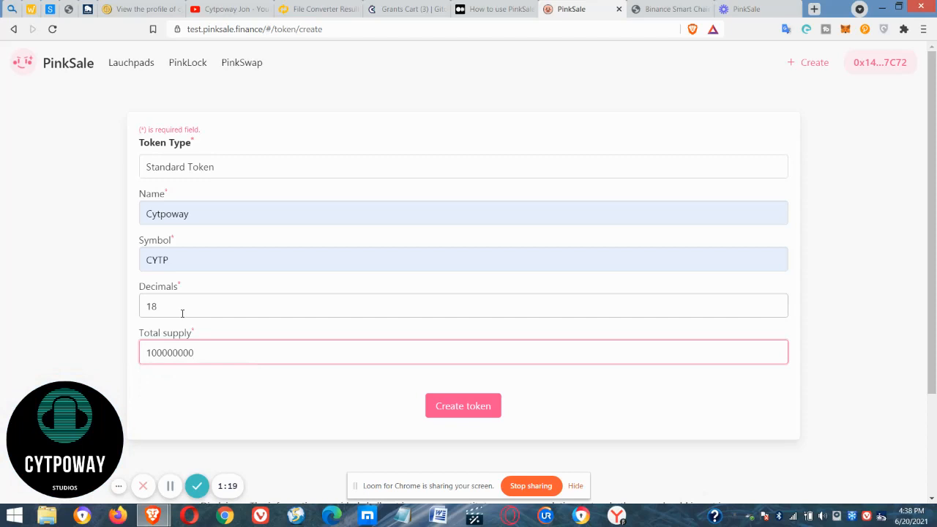
pyautogui.write('0')
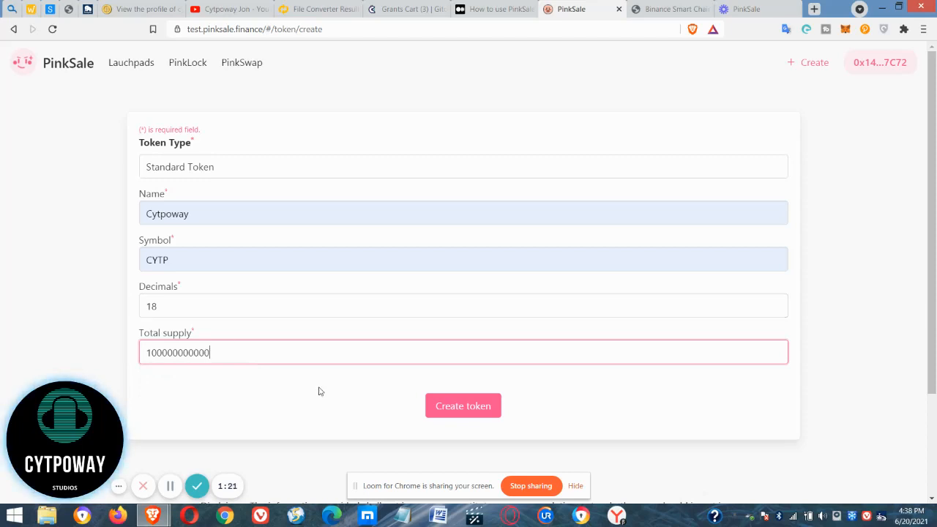
pyautogui.press('BackSpace')
pyautogui.click(464, 401)
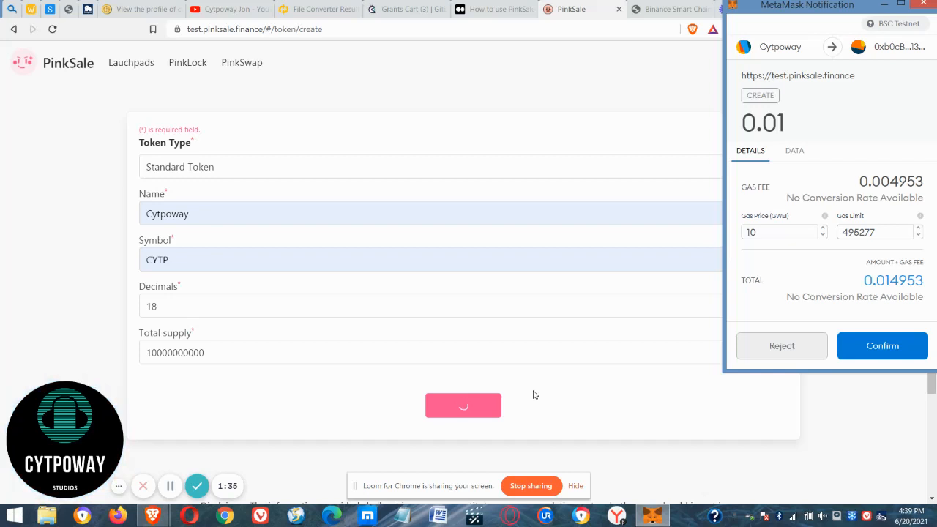
pyautogui.click(883, 348)
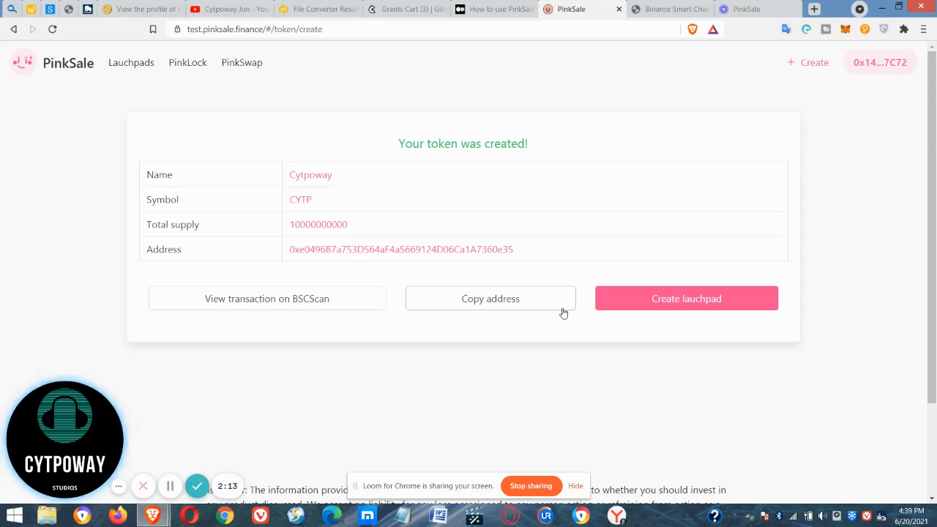
# Start a new launchpad and choose the last Cytpoway (CYTP) token in the list of owned tokens.
pyautogui.moveTo(808, 63)
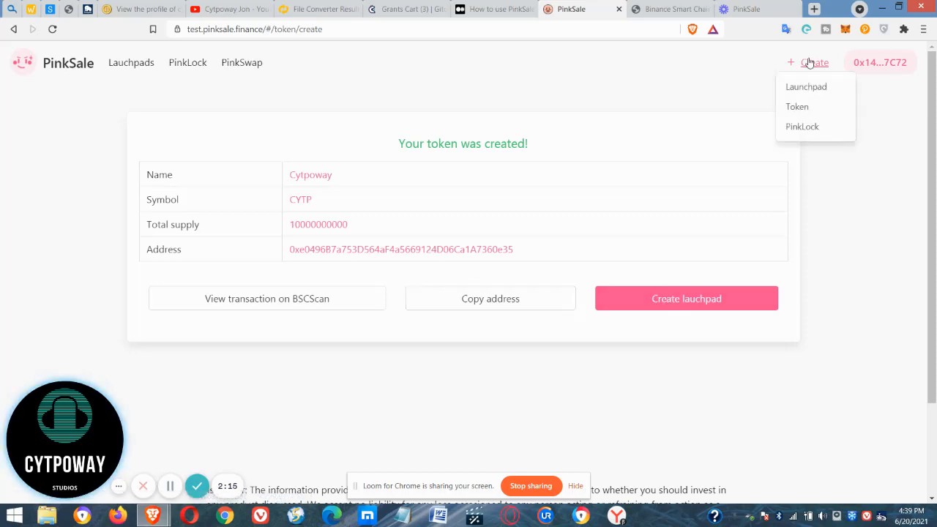
pyautogui.click(803, 89)
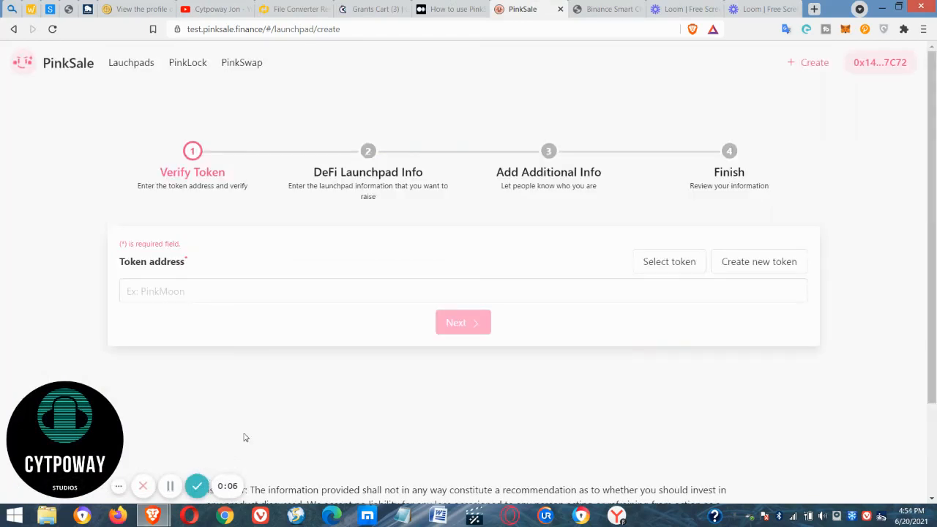
pyautogui.click(660, 259)
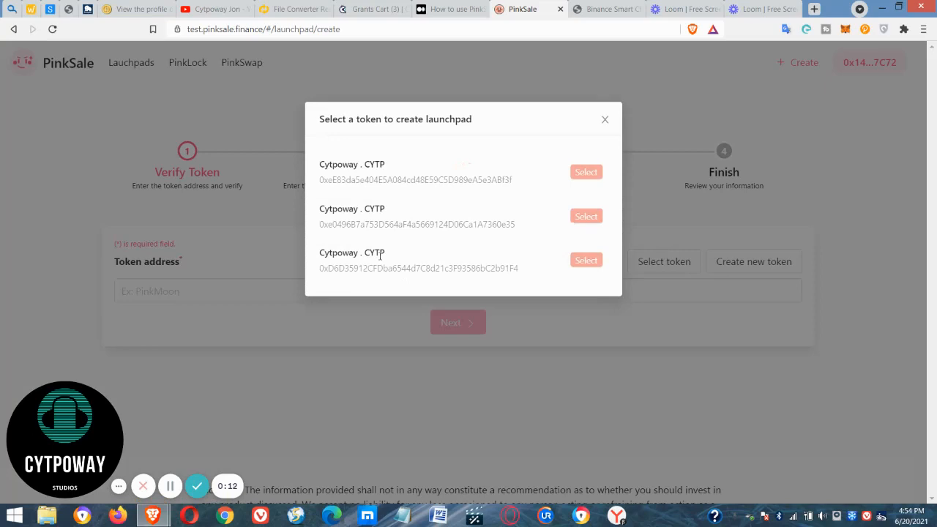
pyautogui.click(586, 262)
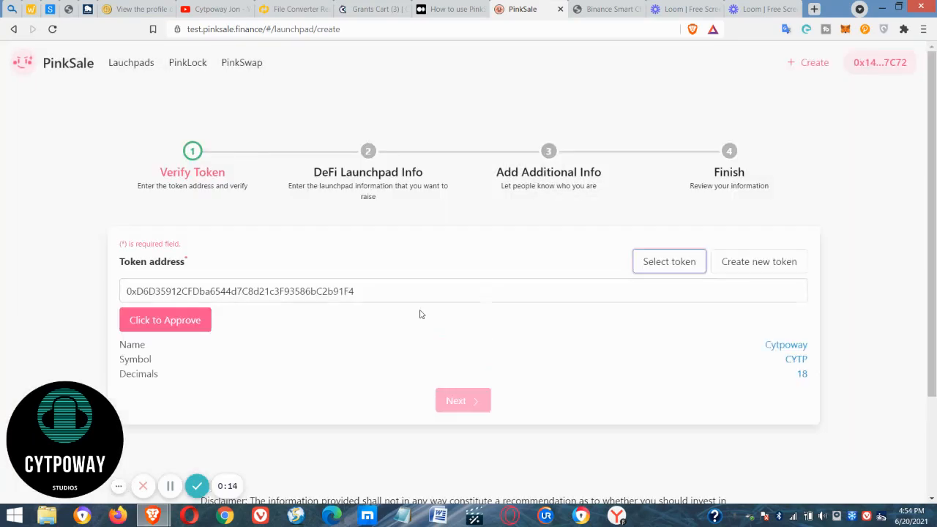
# Approve the chosen CYTP token for the launchpad and confirm the spending permission in MetaMask.
pyautogui.click(163, 314)
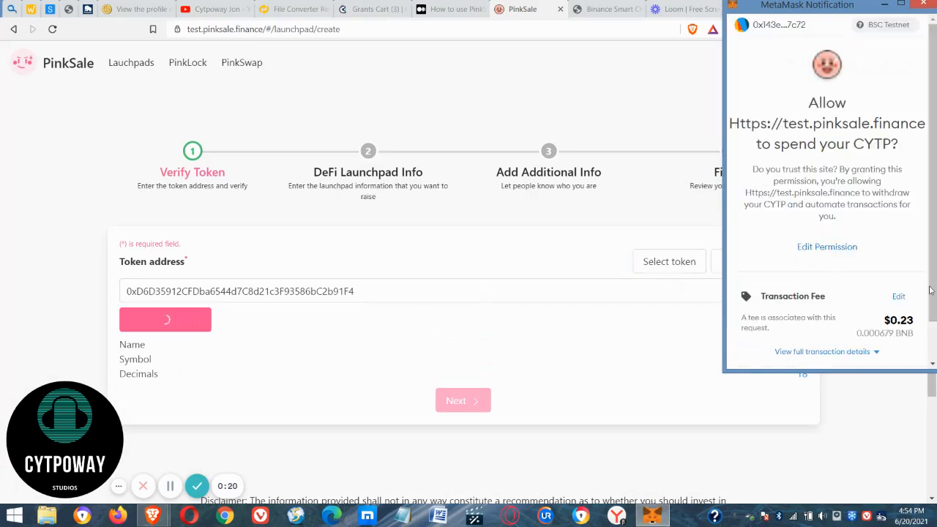
pyautogui.scroll(-2, 935, 275)
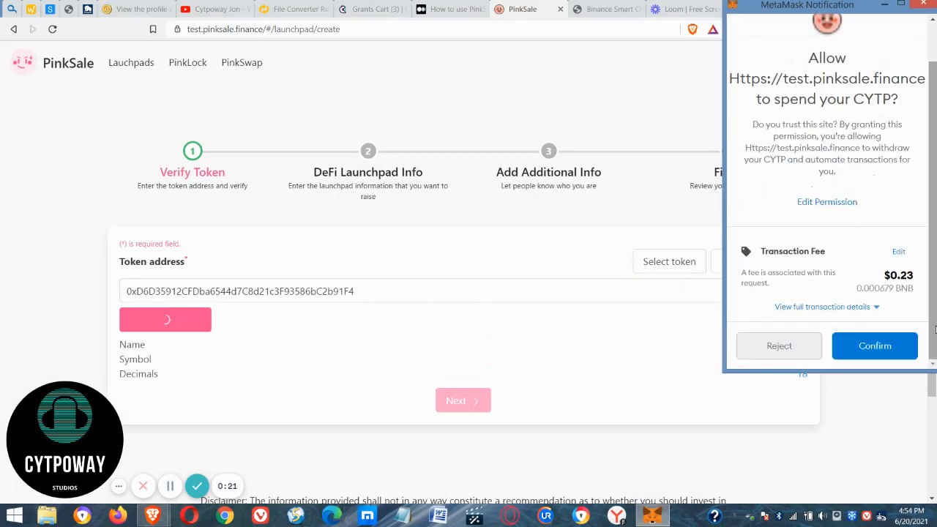
pyautogui.click(873, 343)
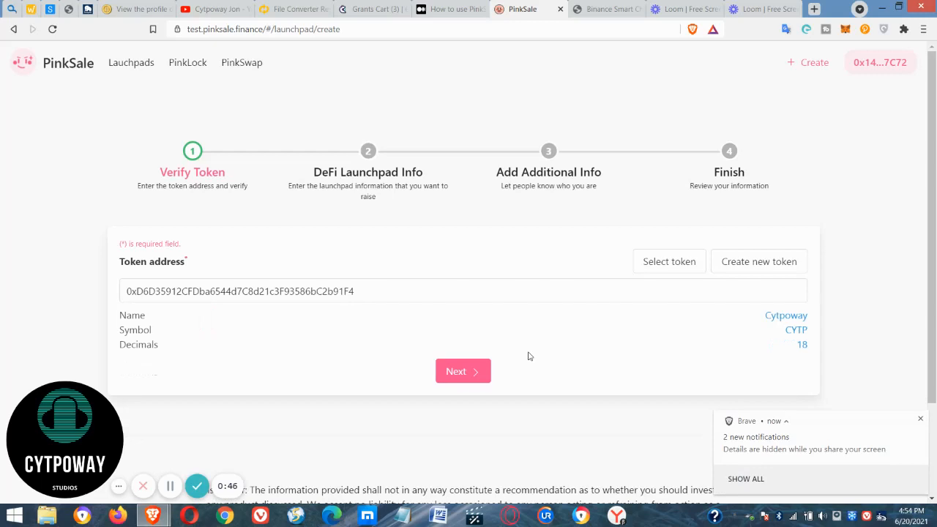
# Continue to DeFi Launchpad Info and set the presale rate to 0.5, softcap to 1000 BNB and hardcap to 11000 BNB.
pyautogui.scroll(-2, 616, 295)
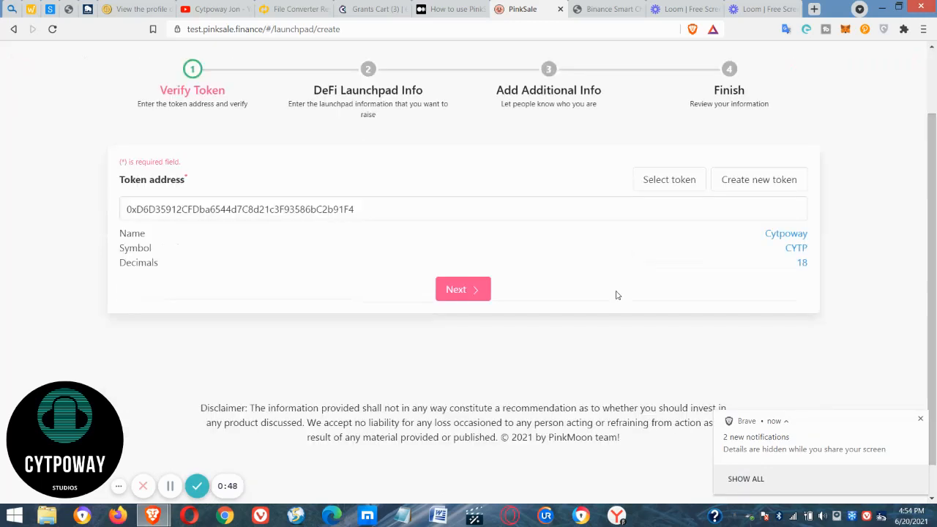
pyautogui.click(473, 291)
pyautogui.click(189, 202)
pyautogui.write('.5')
pyautogui.press('Tab')
pyautogui.write('1000')
pyautogui.press('Tab')
pyautogui.write('11000')
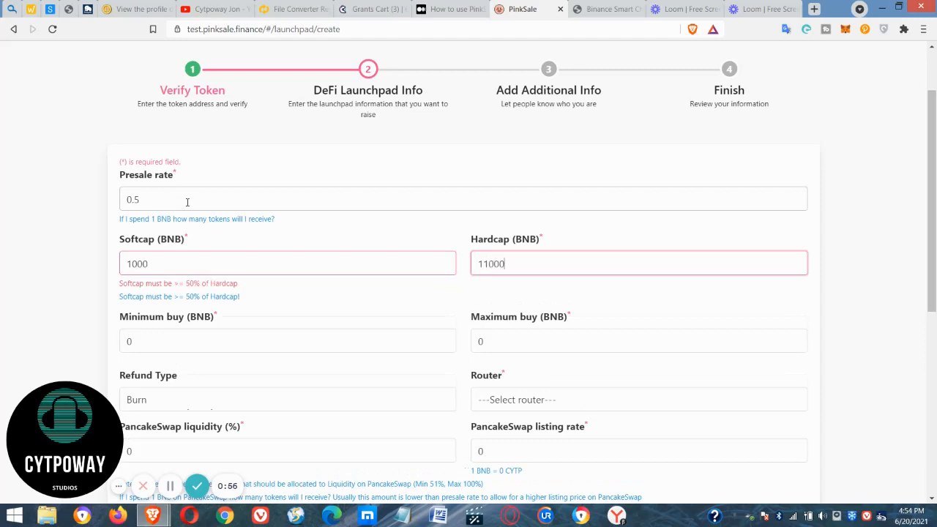
# Set the minimum buy to 0.5 BNB and the maximum buy to 100 BNB.
pyautogui.press('Tab')
pyautogui.write('0')
pyautogui.press('BackSpace')
pyautogui.write('0.5')
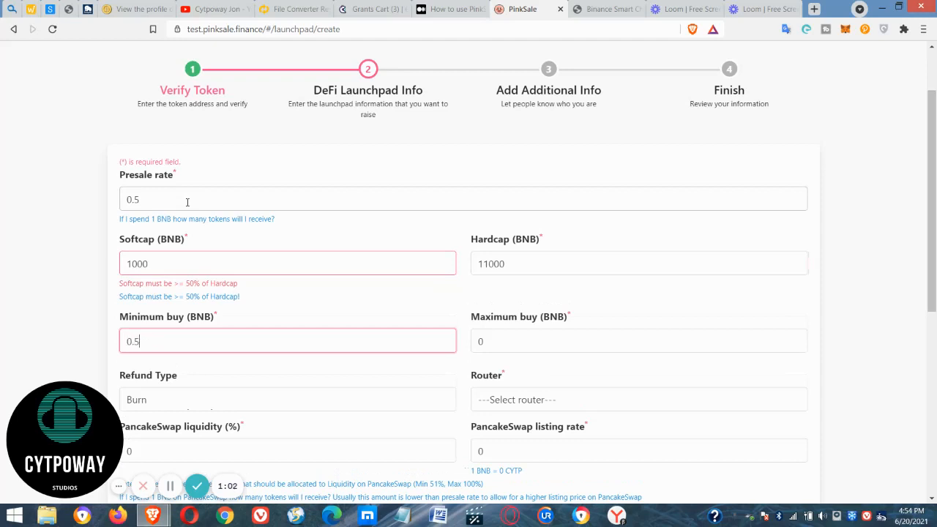
pyautogui.press('Tab')
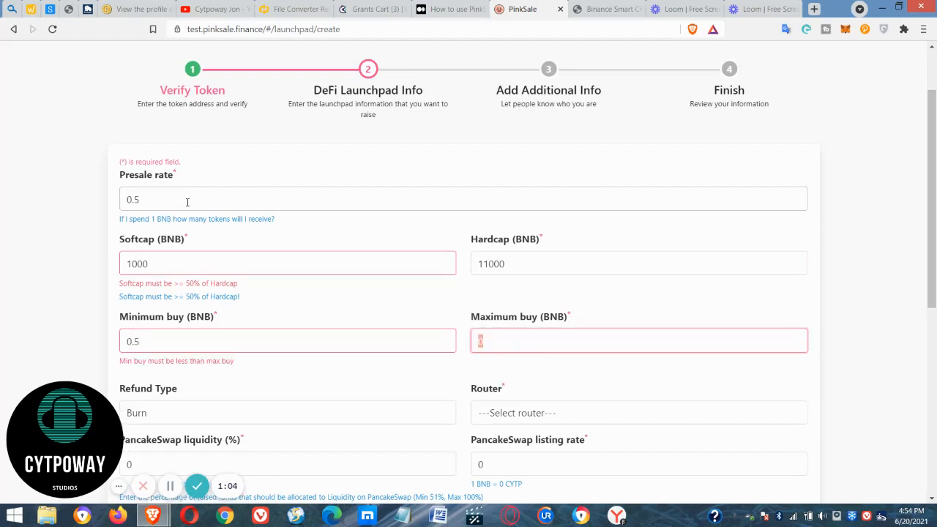
pyautogui.write('100')
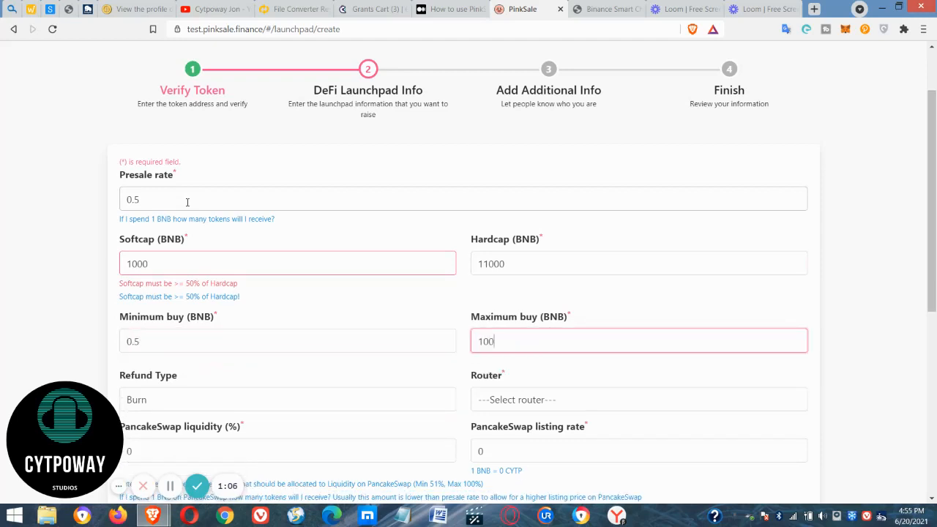
# Set the PancakeSwap liquidity to 100% and the PancakeSwap listing rate to 100000000.
pyautogui.scroll(-3, 433, 215)
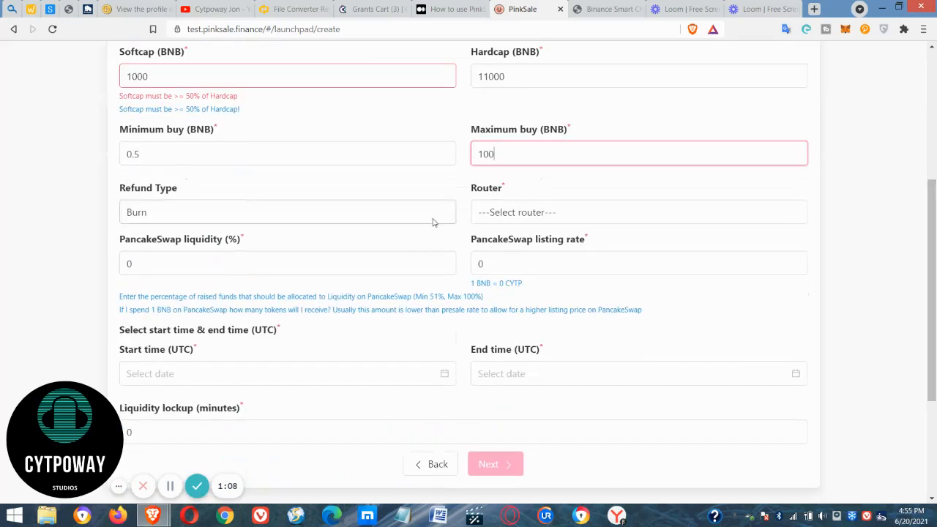
pyautogui.click(144, 278)
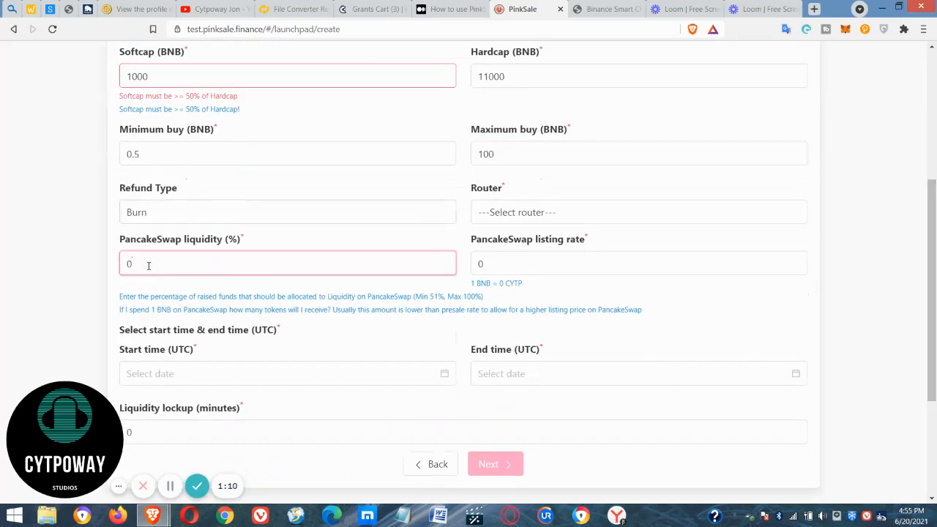
pyautogui.write('100')
pyautogui.press('Delete')
pyautogui.press('Tab')
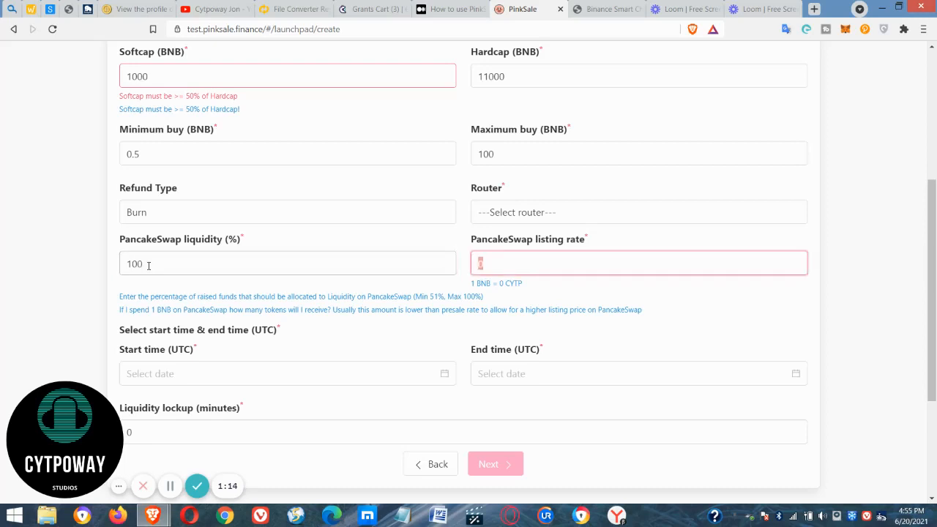
pyautogui.write('100000000')
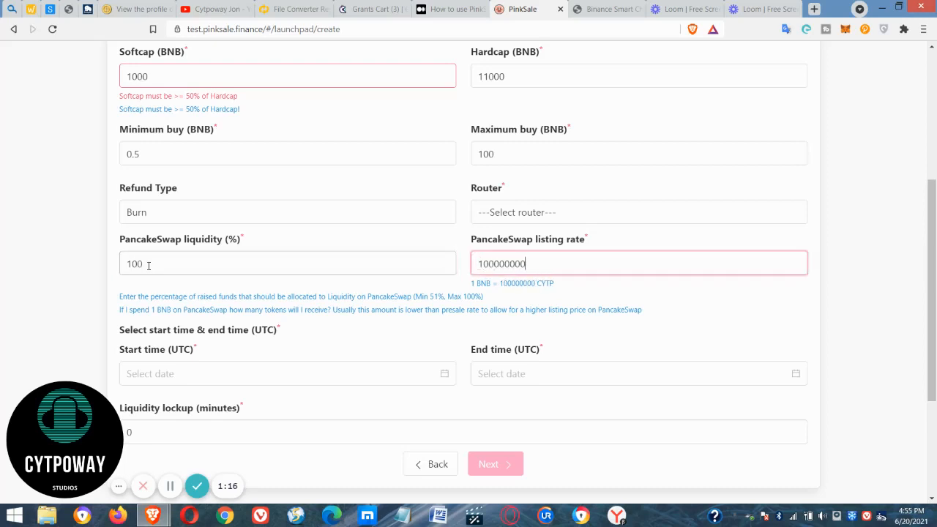
pyautogui.press('Tab')
# Examine the wallet balance message beneath the launchpad form and highlight the required CYTP amount.
pyautogui.scroll(-2, 505, 320)
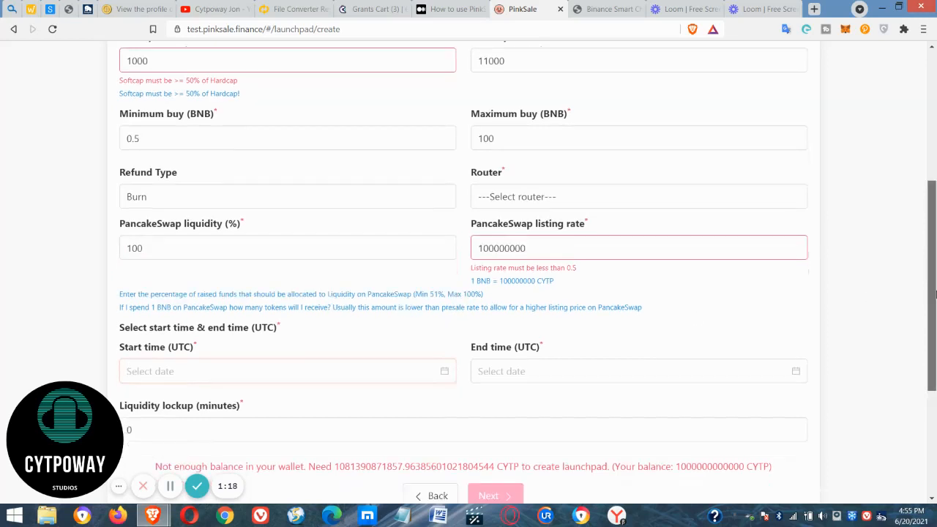
pyautogui.moveTo(337, 365); pyautogui.dragTo(638, 365)
pyautogui.click(638, 365)
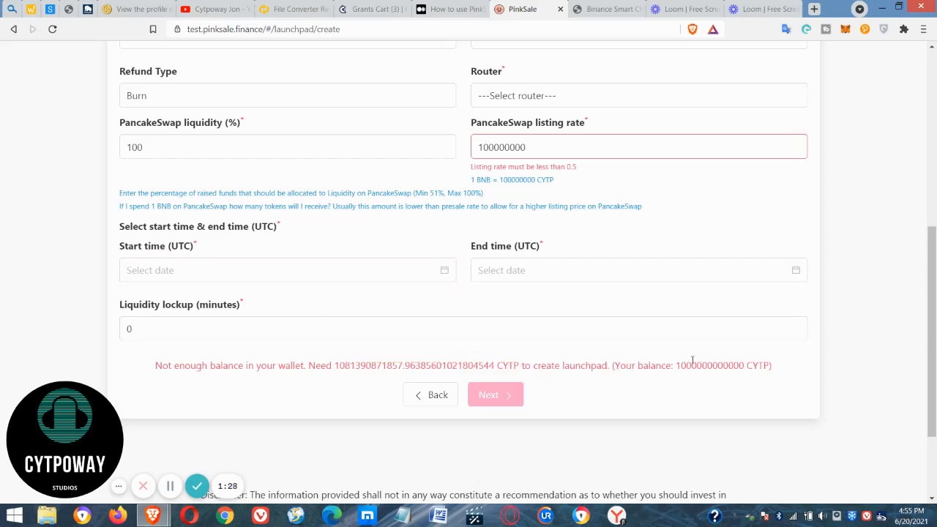
pyautogui.moveTo(335, 365); pyautogui.dragTo(401, 364)
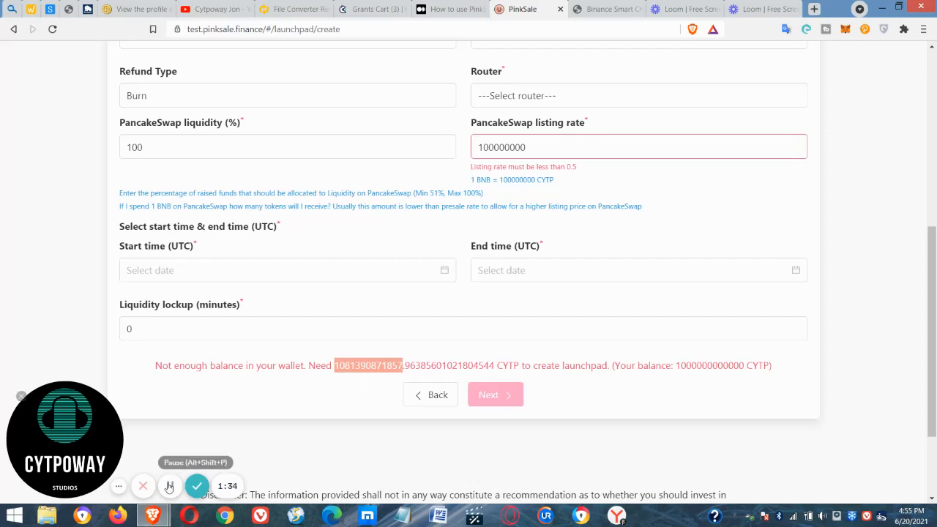
pyautogui.click(170, 486)
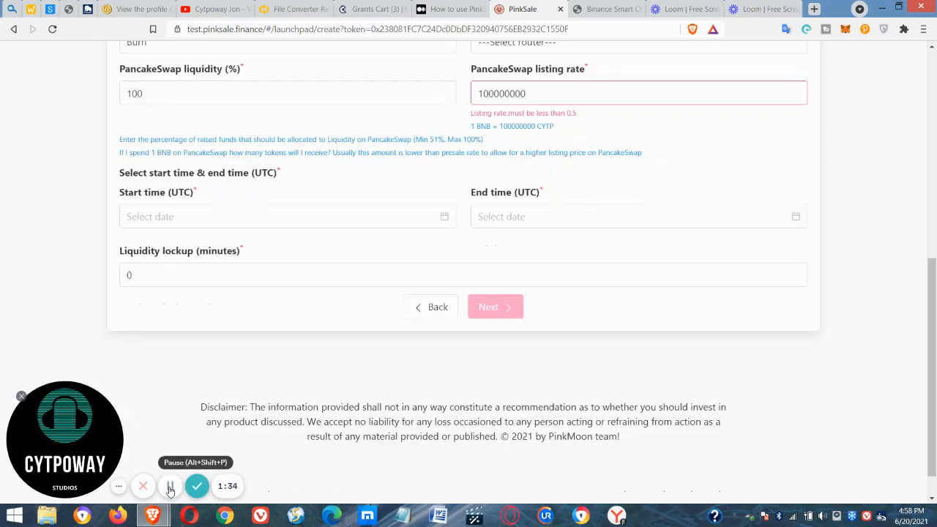
pyautogui.moveTo(933, 347); pyautogui.dragTo(931, 300)
pyautogui.click(570, 190)
pyautogui.write('0')
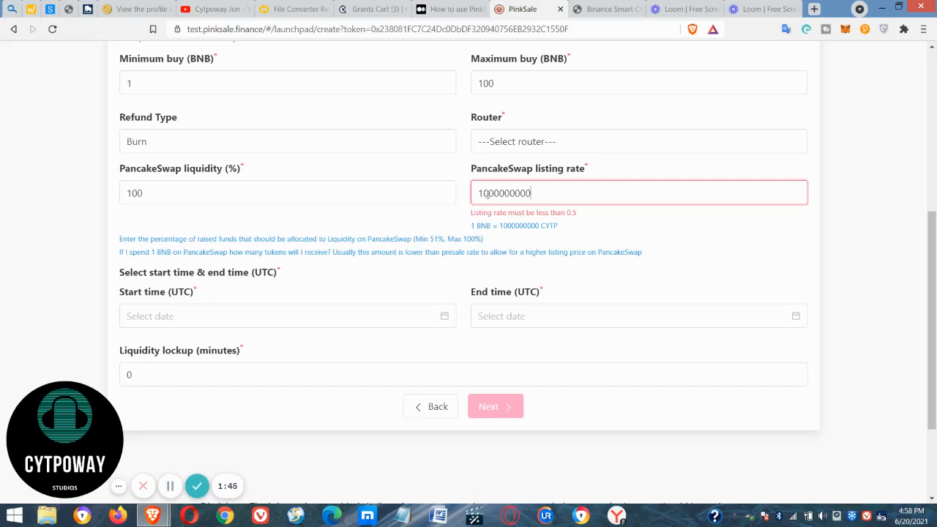
pyautogui.click(553, 137)
pyautogui.click(539, 178)
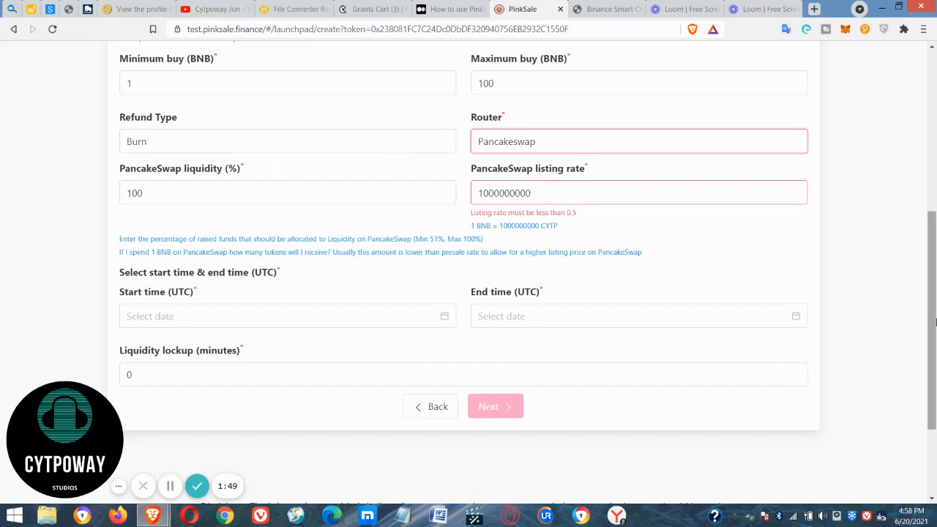
# Set the softcap to 100 BNB and the hardcap to 1100 BNB.
pyautogui.scroll(2, 935, 322)
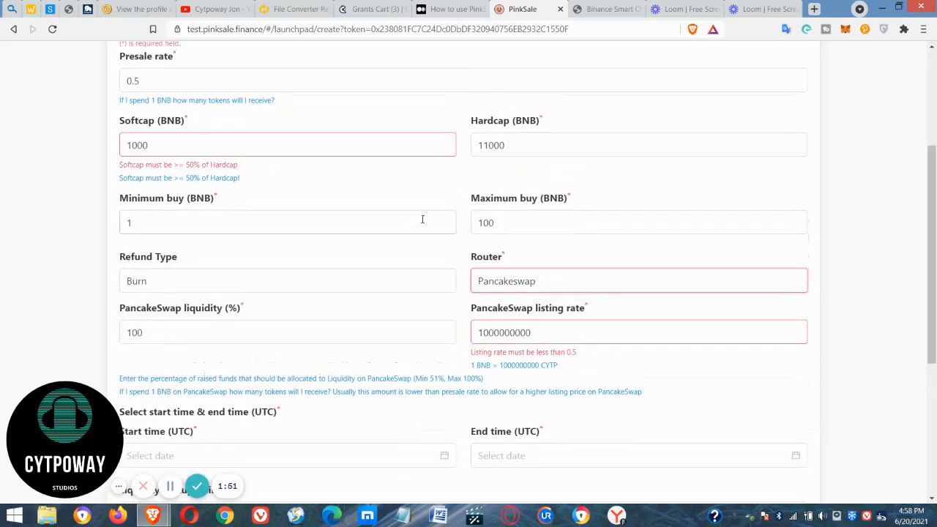
pyautogui.click(216, 161)
pyautogui.click(176, 139)
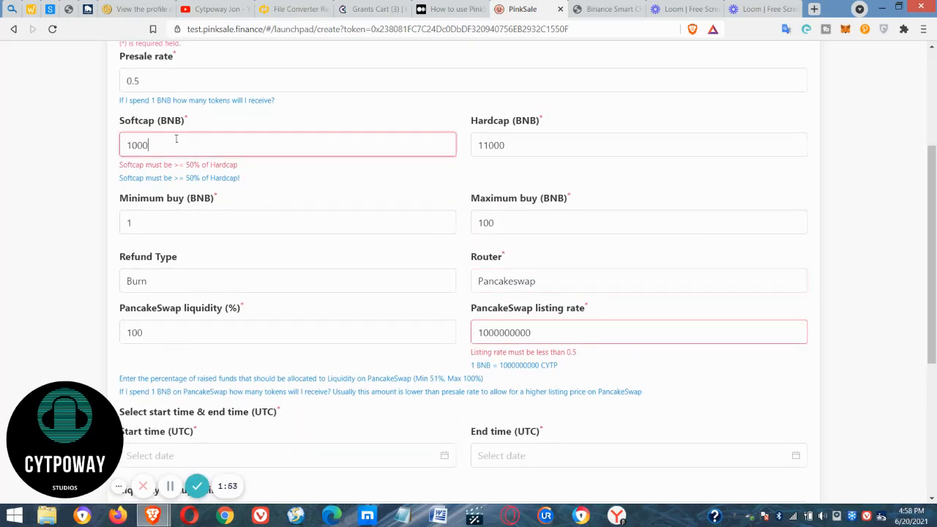
pyautogui.click(527, 147)
pyautogui.press('BackSpace')
pyautogui.click(660, 415)
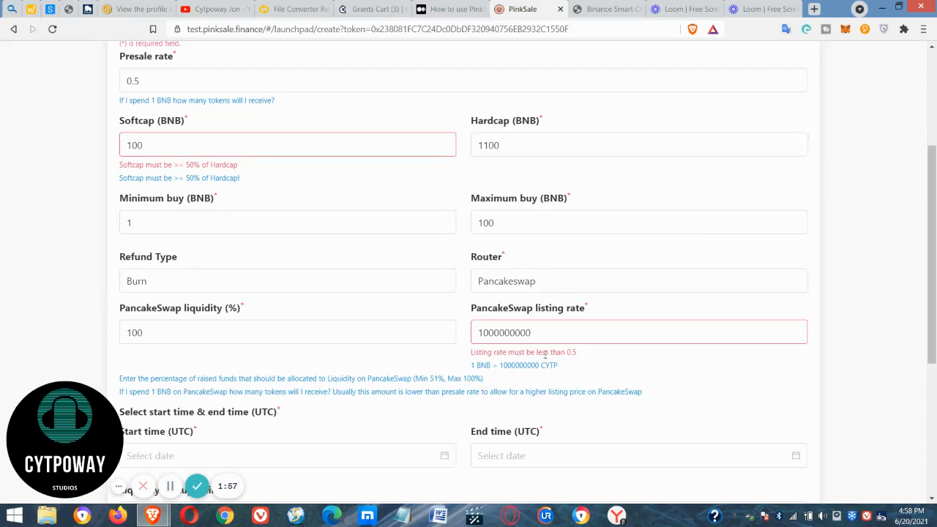
# Try several other PancakeSwap listing rates, including 1000000 and 85410, and clear the value.
pyautogui.click(524, 333)
pyautogui.press('BackSpace')
pyautogui.press('BackSpace')
pyautogui.press('BackSpace')
pyautogui.press('BackSpace')
pyautogui.press('BackSpace')
pyautogui.press('BackSpace')
pyautogui.press('BackSpace')
pyautogui.press('BackSpace')
pyautogui.press('BackSpace')
pyautogui.press('BackSpace')
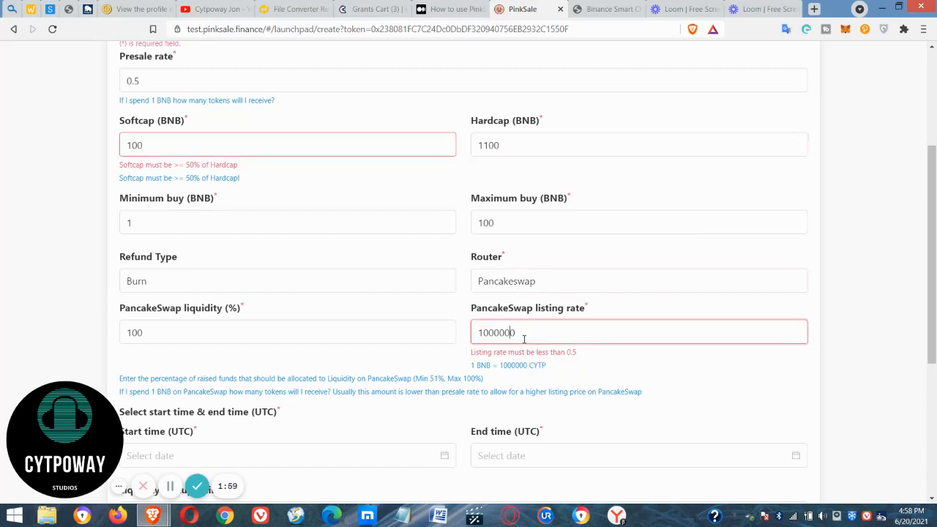
pyautogui.write('1000000000000000000000000')
pyautogui.press('BackSpace')
pyautogui.press('BackSpace')
pyautogui.press('BackSpace')
pyautogui.press('BackSpace')
pyautogui.press('BackSpace')
pyautogui.press('BackSpace')
pyautogui.press('BackSpace')
pyautogui.press('BackSpace')
pyautogui.press('BackSpace')
pyautogui.press('BackSpace')
pyautogui.press('BackSpace')
pyautogui.press('BackSpace')
pyautogui.hotkey('ctrl', 'a')
pyautogui.write('85410')
pyautogui.hotkey('ctrl', 'a')
pyautogui.write('1')
pyautogui.press('BackSpace')
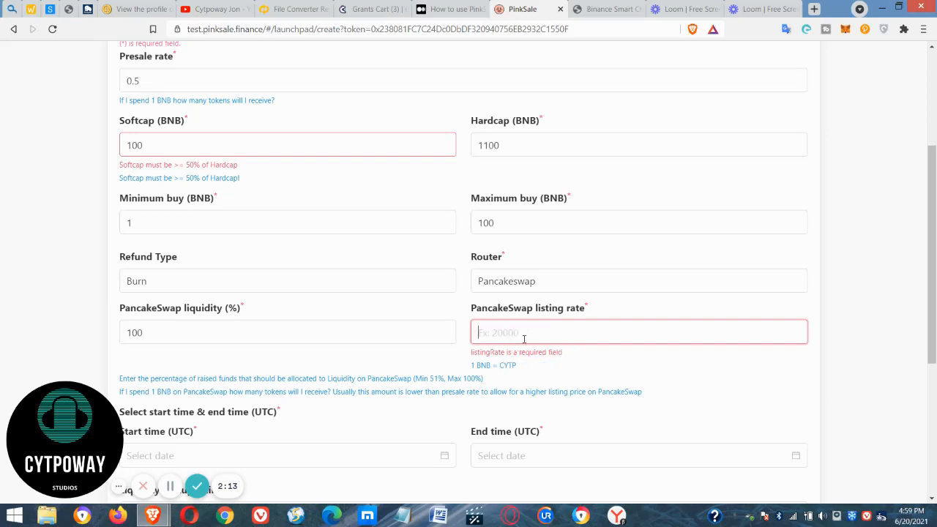
# Set the PancakeSwap listing rate to 0.5.
pyautogui.write('0')
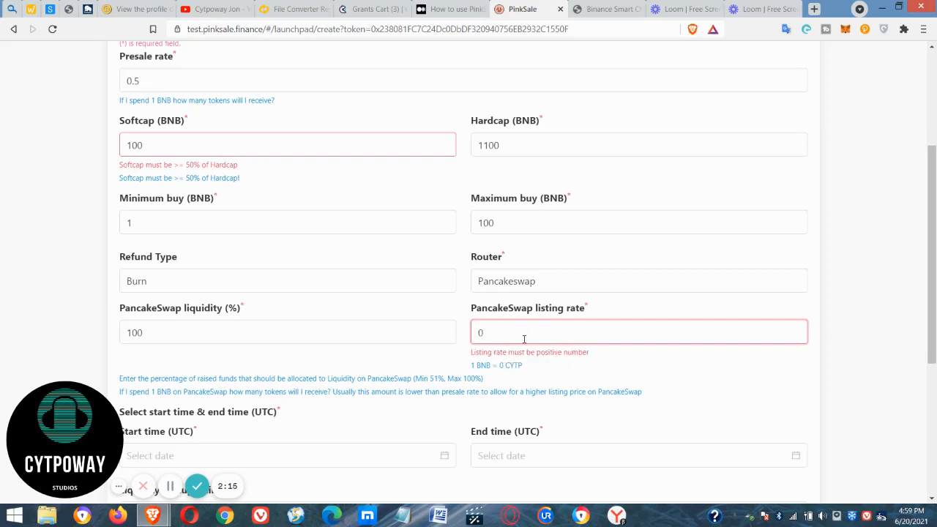
pyautogui.press('BackSpace')
pyautogui.write('.5')
pyautogui.click(760, 368)
pyautogui.click(524, 332)
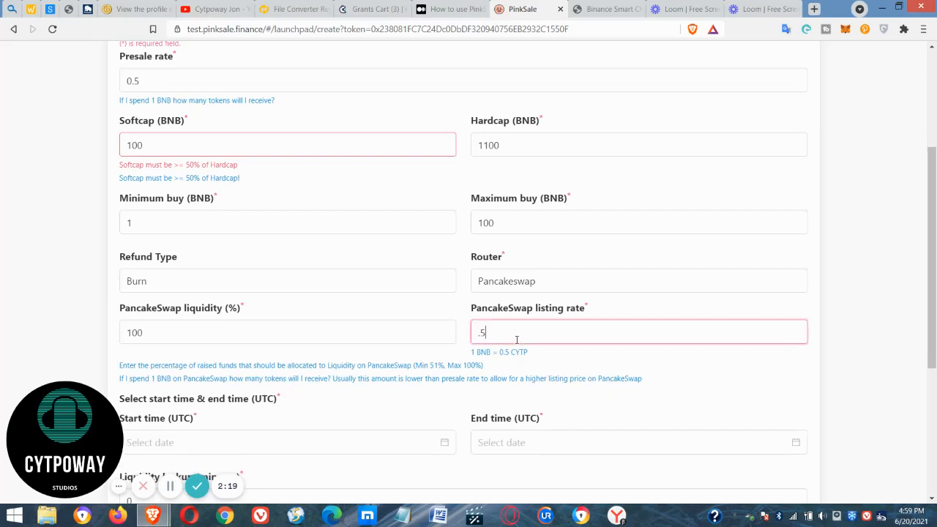
pyautogui.press('BackSpace')
pyautogui.press('BackSpace')
pyautogui.write('5000')
pyautogui.hotkey('ctrl', 'a')
pyautogui.write('0.')
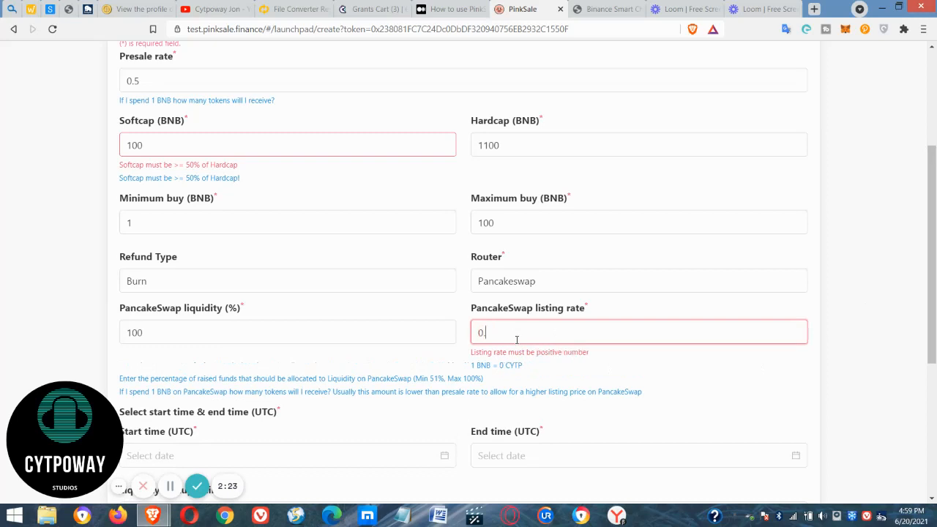
pyautogui.write('5')
pyautogui.click(713, 362)
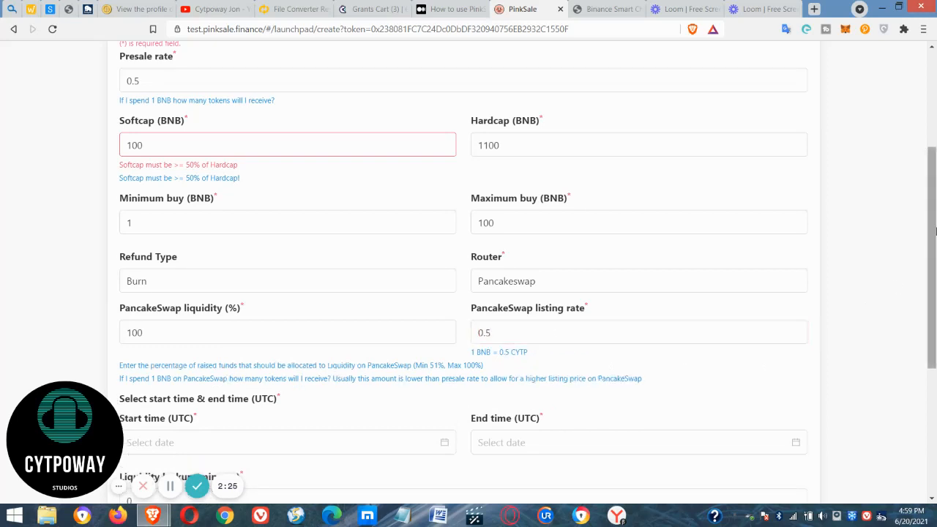
# Set the presale start time to 2021-06-20 at 05:04 UTC.
pyautogui.scroll(-3, 461, 282)
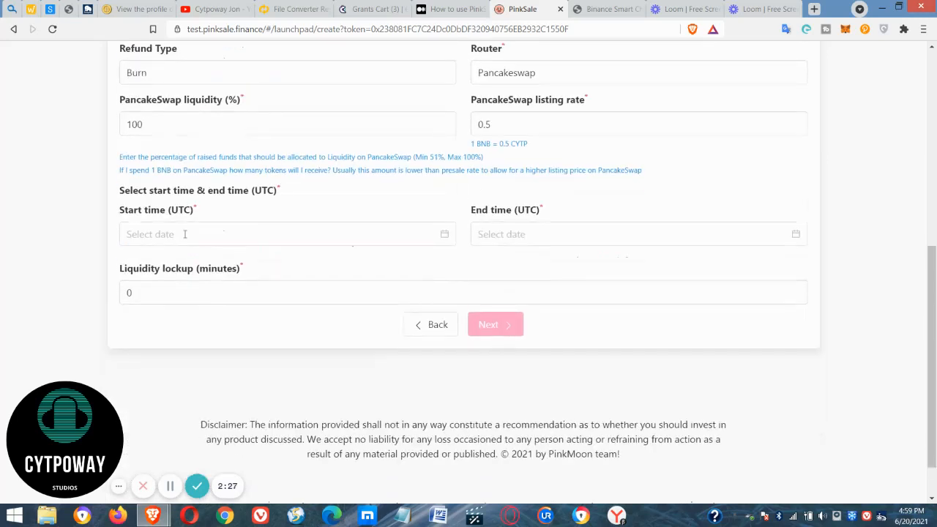
pyautogui.click(184, 233)
pyautogui.click(139, 358)
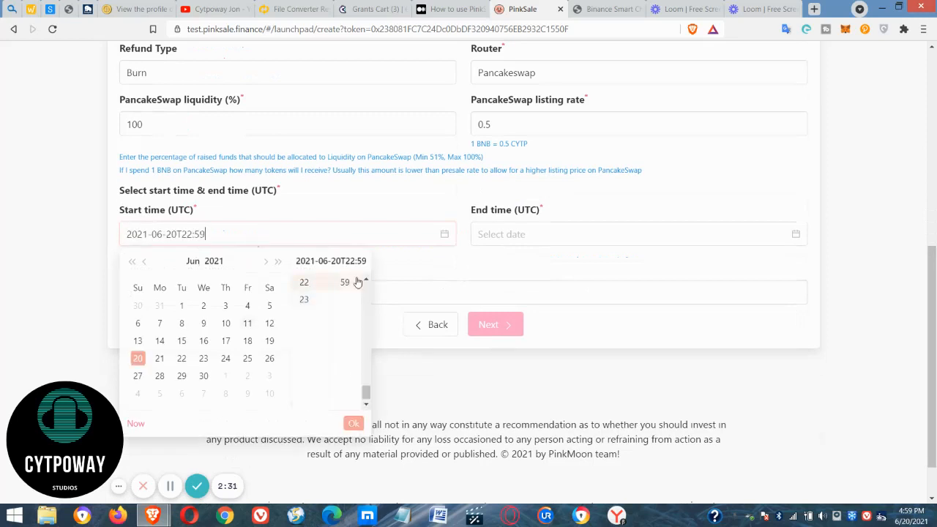
pyautogui.scroll(3, 328, 320)
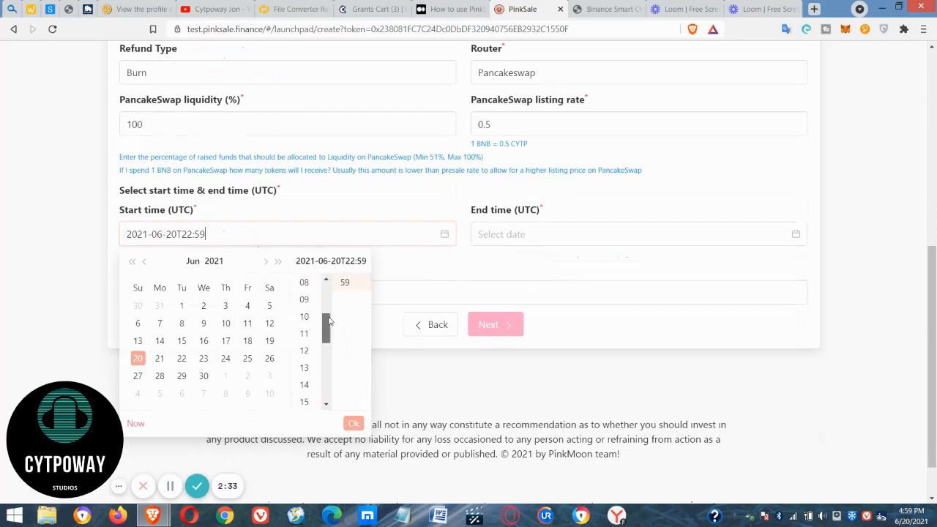
pyautogui.scroll(2, 329, 314)
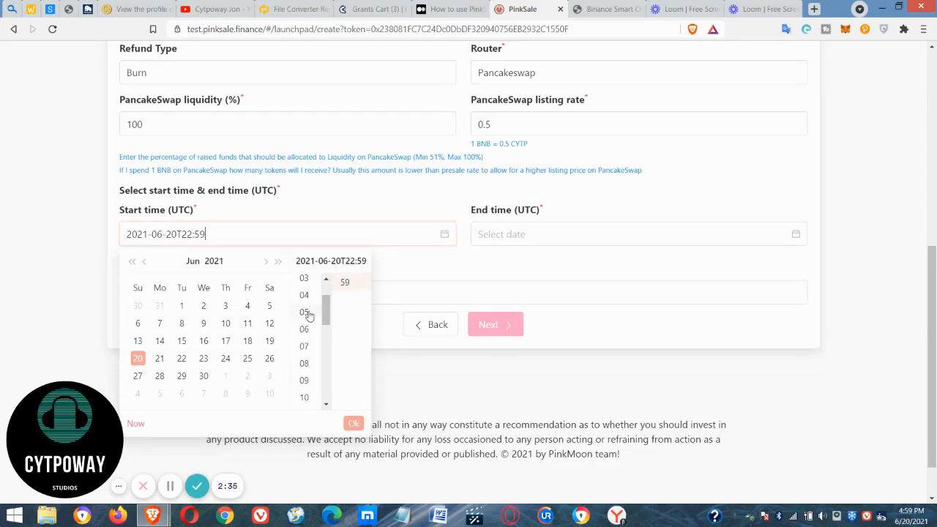
pyautogui.click(304, 316)
pyautogui.scroll(10, 366, 289)
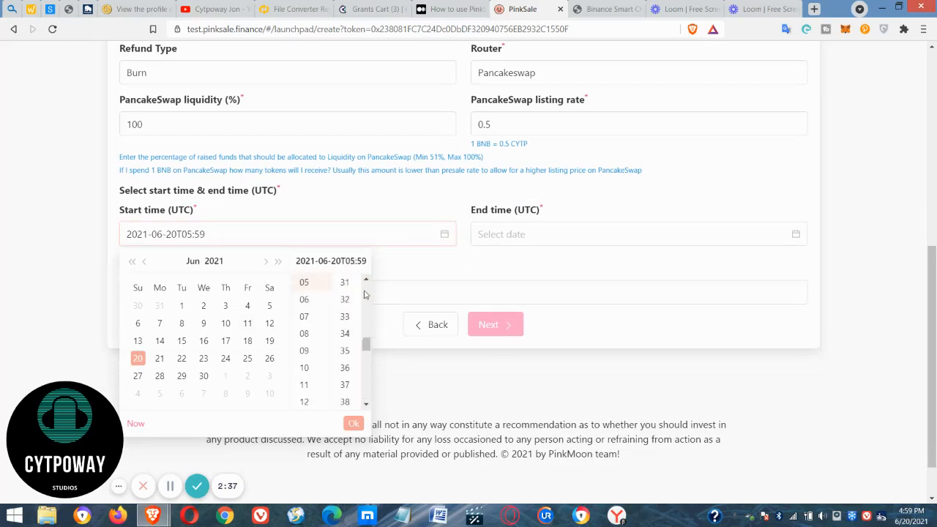
pyautogui.click(344, 300)
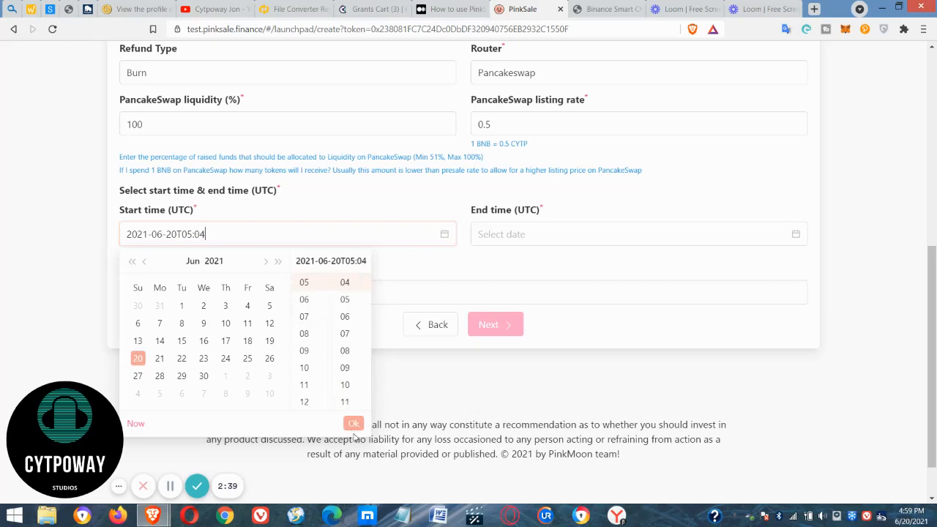
pyautogui.click(355, 428)
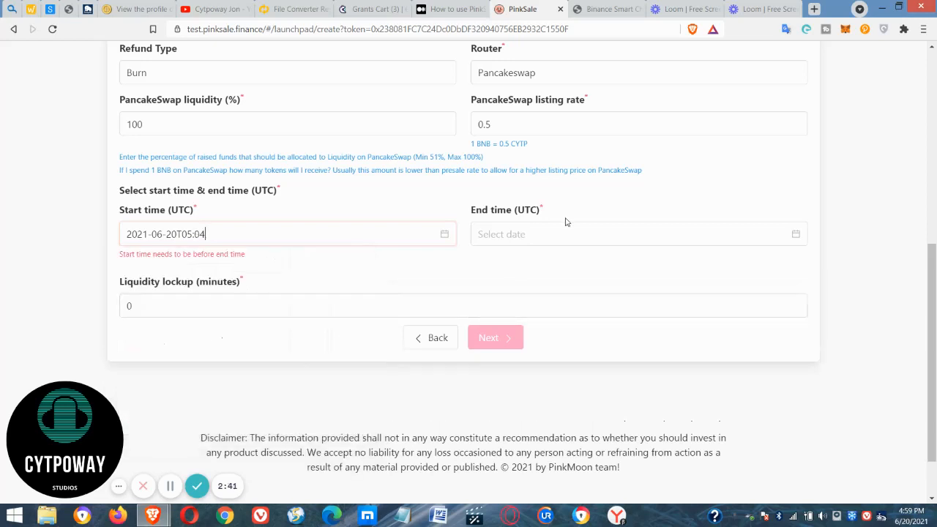
# Set the presale end time to 2021-06-20 at 05:06 UTC.
pyautogui.click(504, 232)
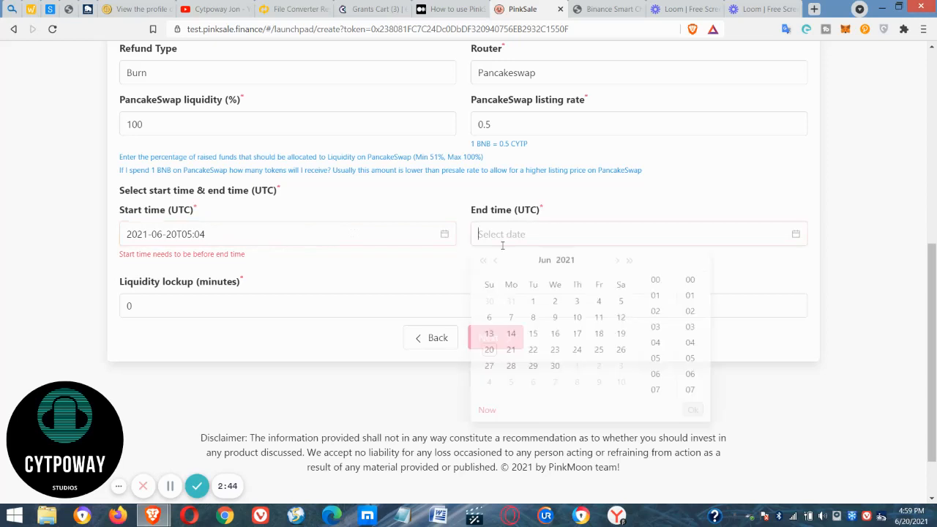
pyautogui.click(656, 370)
pyautogui.click(696, 385)
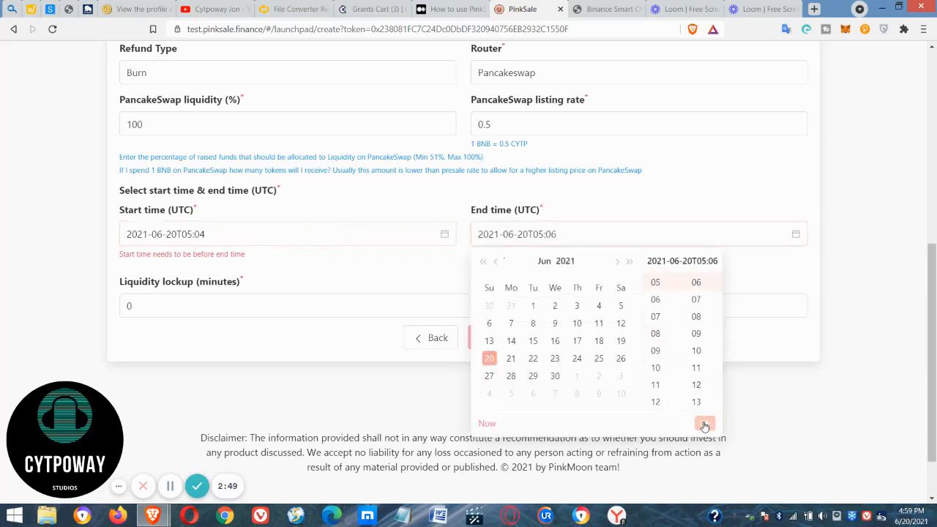
pyautogui.click(704, 423)
# Set the liquidity lockup to 100 minutes.
pyautogui.click(188, 314)
pyautogui.press('BackSpace')
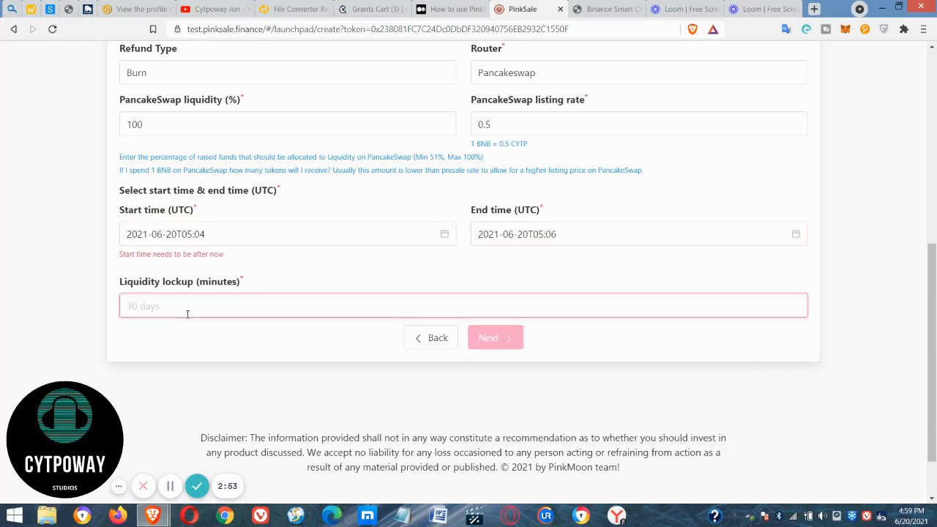
pyautogui.write('100')
pyautogui.click(352, 349)
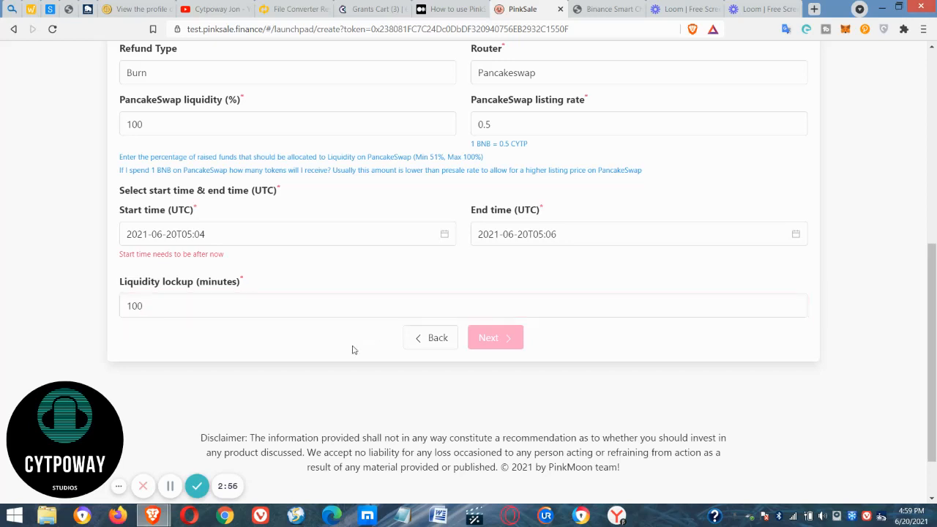
# Change the presale start time to 2021-06-20 at 05:06 UTC.
pyautogui.click(226, 243)
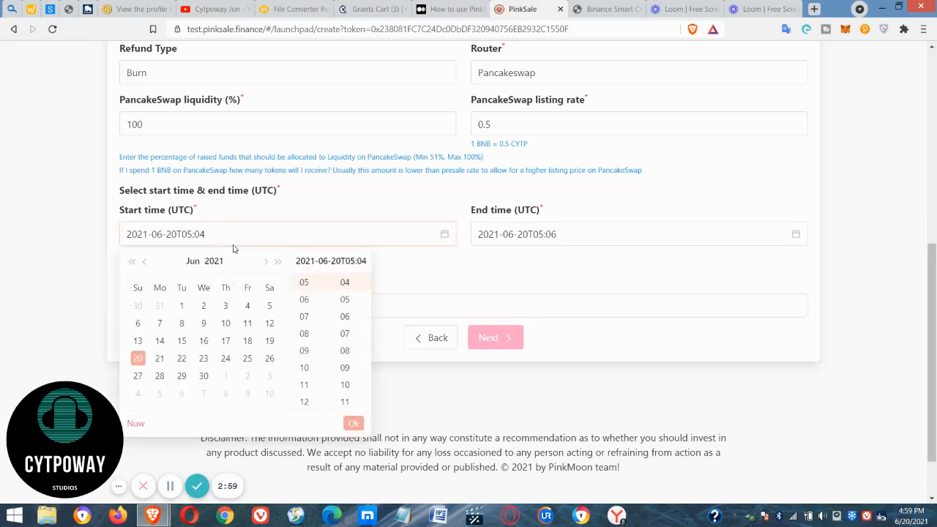
pyautogui.click(159, 361)
pyautogui.click(140, 362)
pyautogui.click(353, 318)
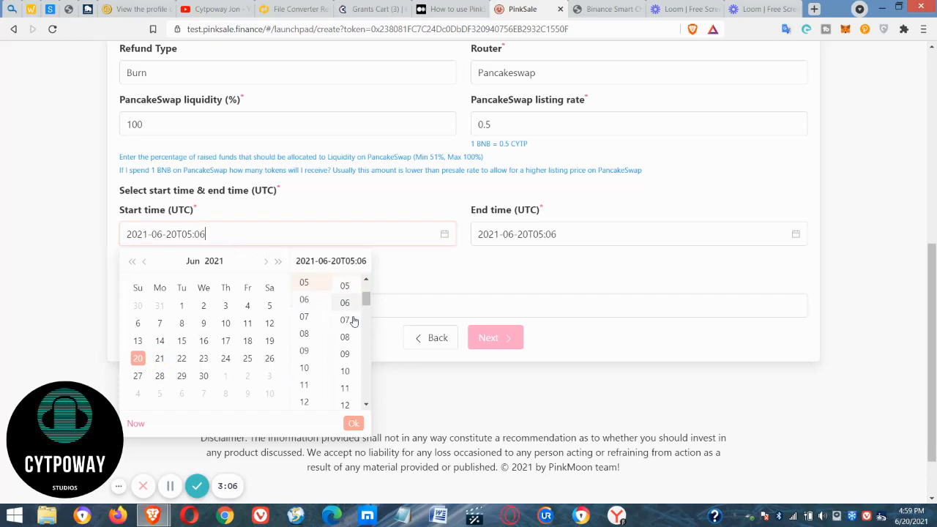
pyautogui.click(354, 423)
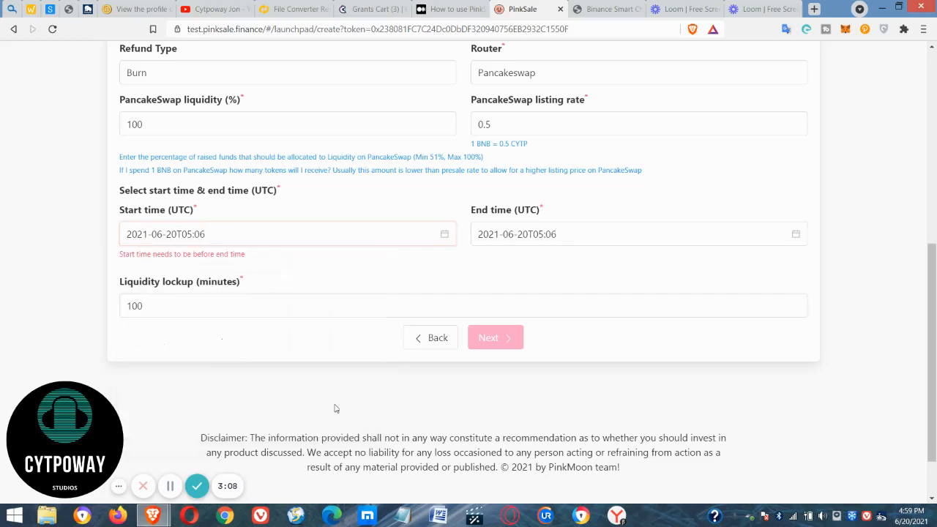
# Change the presale end time to 2021-06-20 at 07:10 UTC.
pyautogui.click(553, 232)
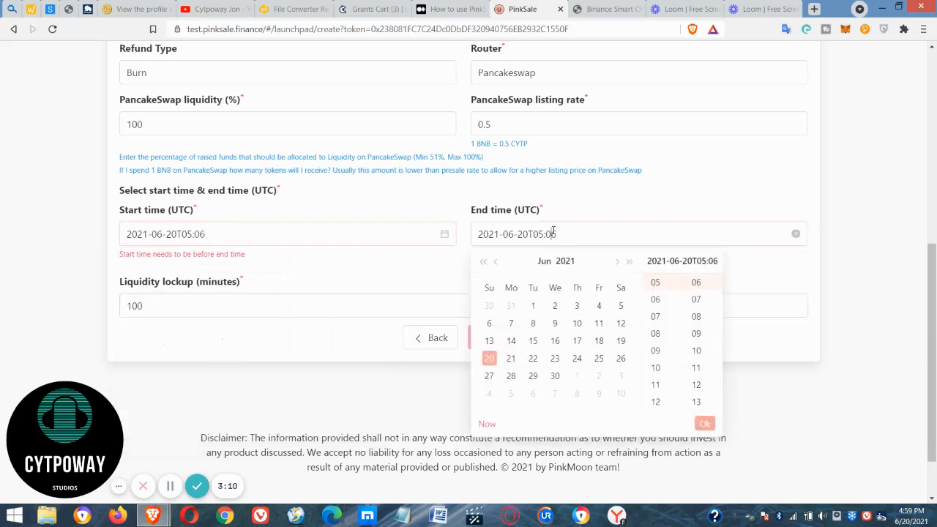
pyautogui.click(656, 316)
pyautogui.click(696, 350)
pyautogui.click(705, 428)
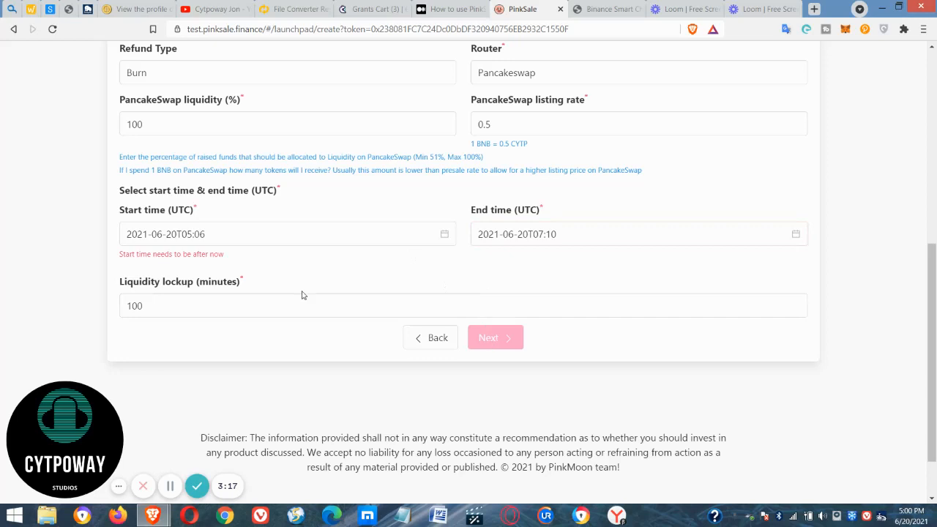
# Move the presale start time to 2021-06-21 at 07:06 UTC.
pyautogui.click(189, 241)
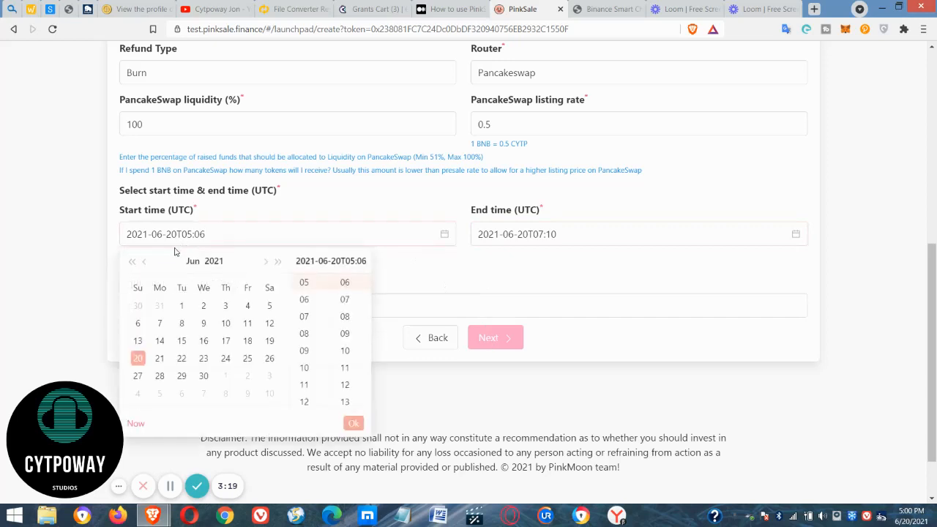
pyautogui.click(158, 358)
pyautogui.click(304, 317)
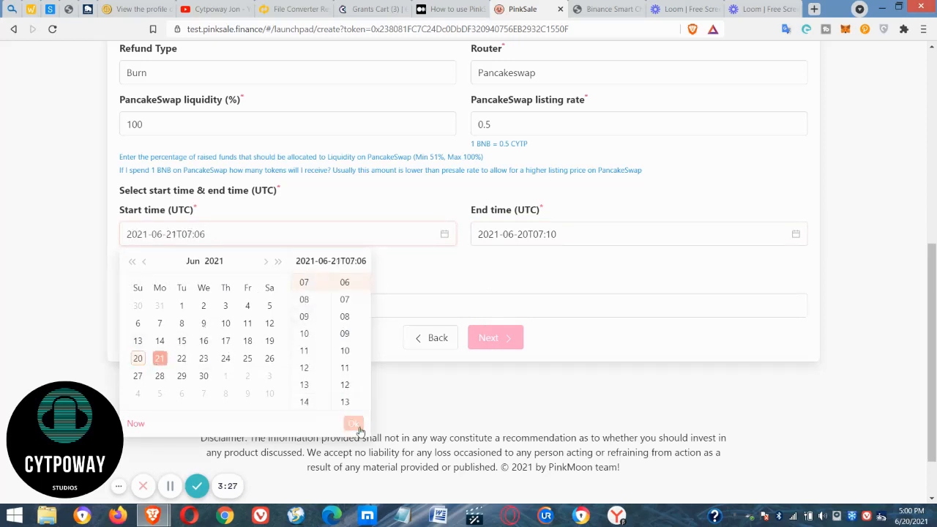
pyautogui.click(357, 428)
# Move the presale end time to 2021-06-25 at 11:14 UTC.
pyautogui.click(548, 238)
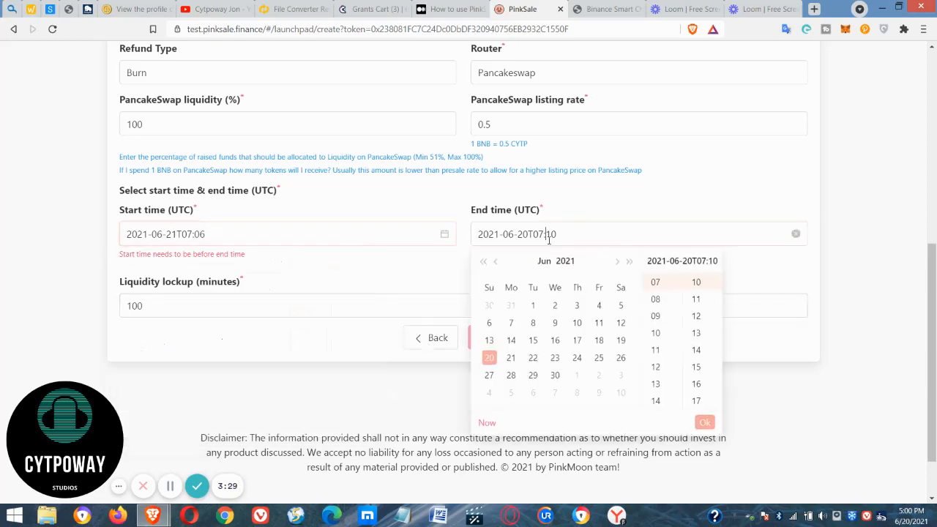
pyautogui.click(604, 363)
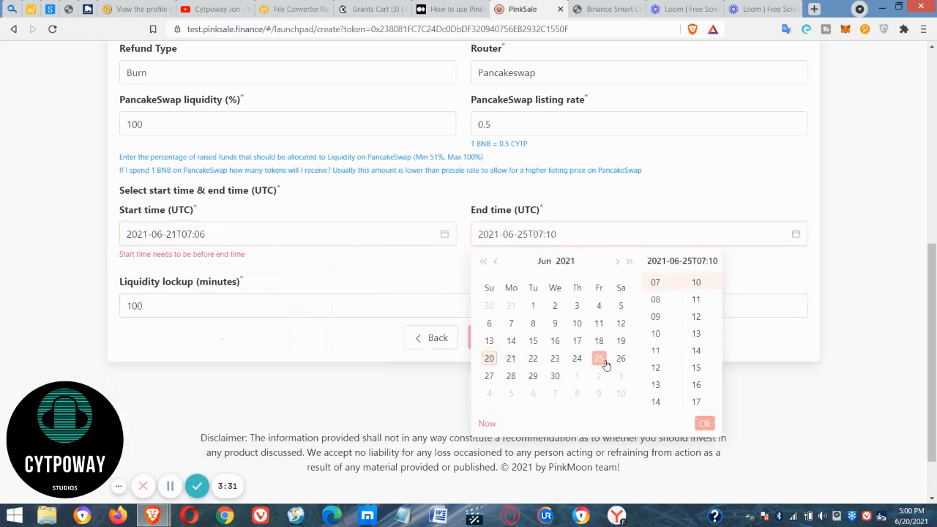
pyautogui.click(654, 351)
pyautogui.click(697, 353)
pyautogui.click(704, 423)
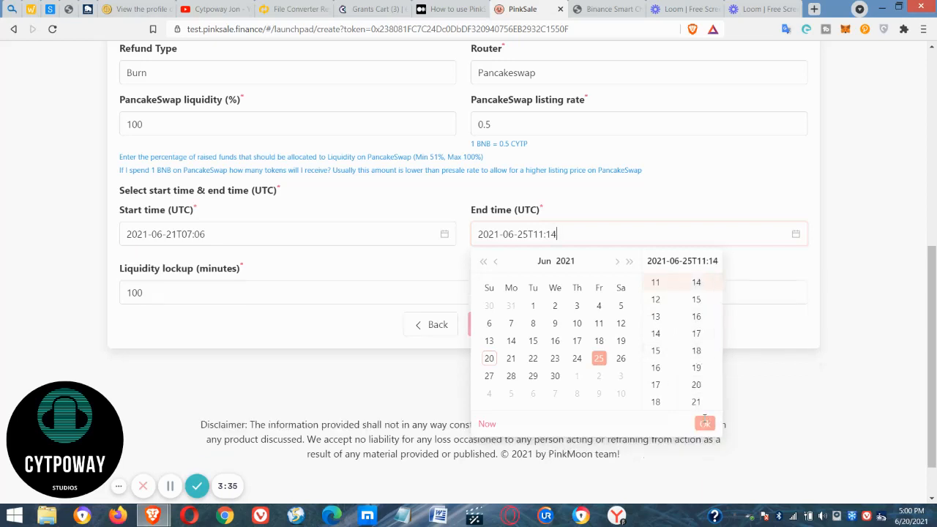
# Submit the DeFi launchpad details and continue to the additional project information.
pyautogui.click(491, 341)
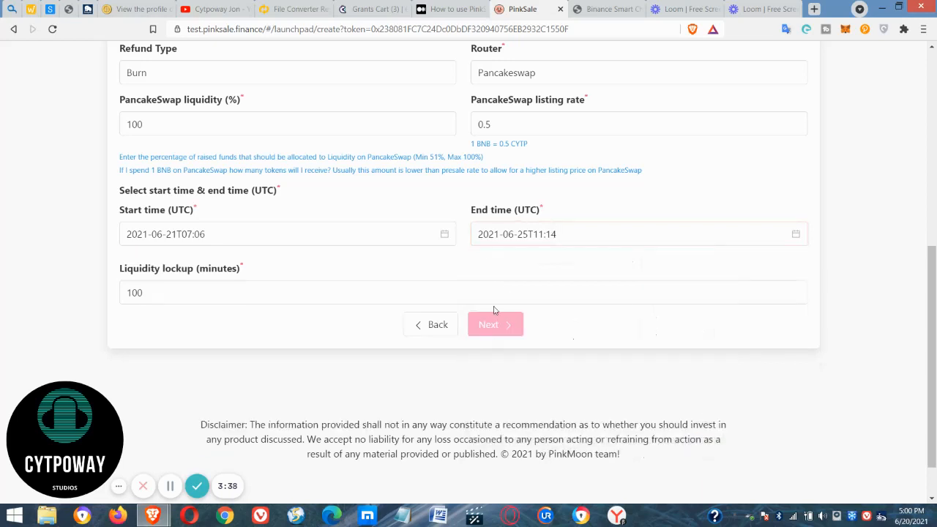
pyautogui.click(168, 487)
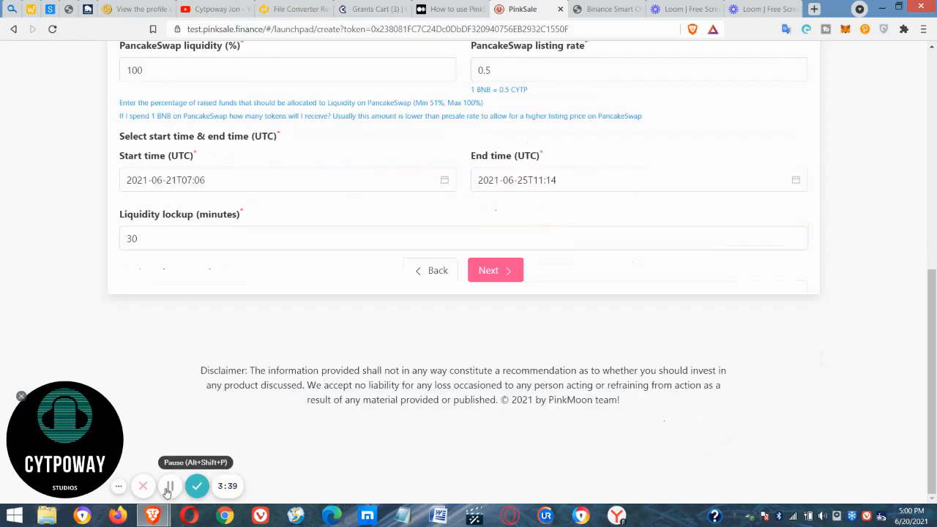
pyautogui.moveTo(932, 341); pyautogui.dragTo(933, 305)
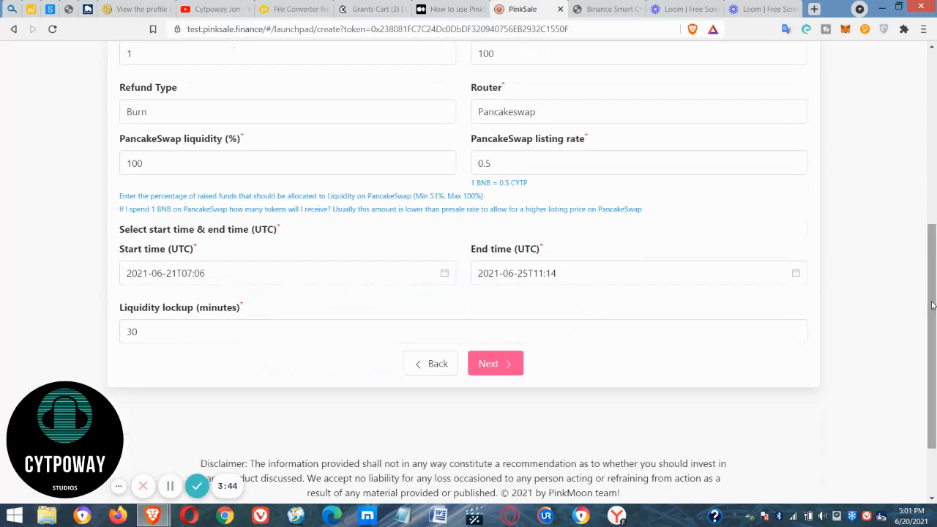
pyautogui.click(510, 364)
pyautogui.moveTo(933, 335); pyautogui.dragTo(935, 181)
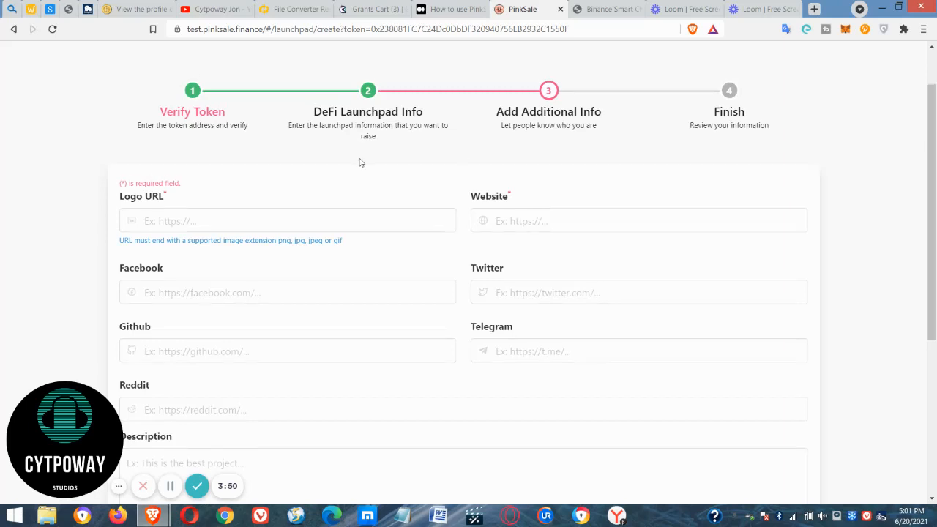
pyautogui.click(180, 227)
pyautogui.write('https:')
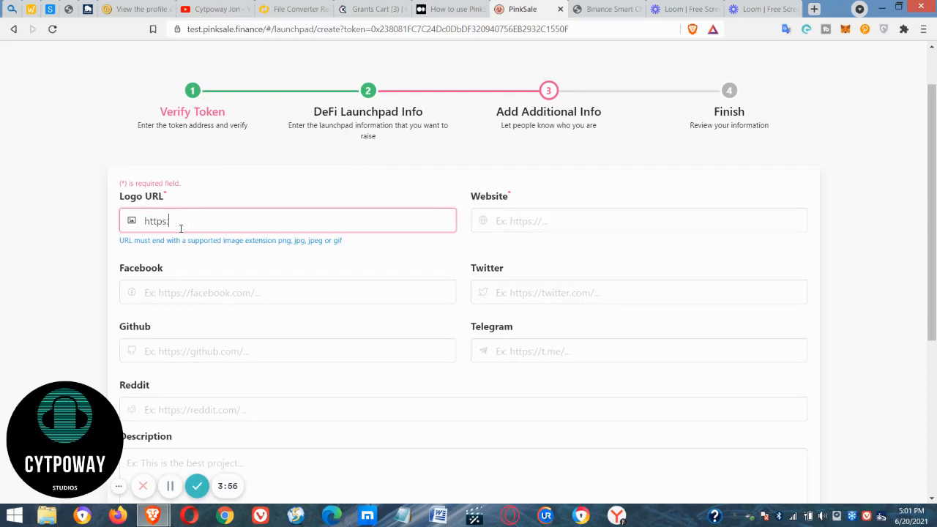
pyautogui.write('//imgur.com/10202')
pyautogui.press('Tab')
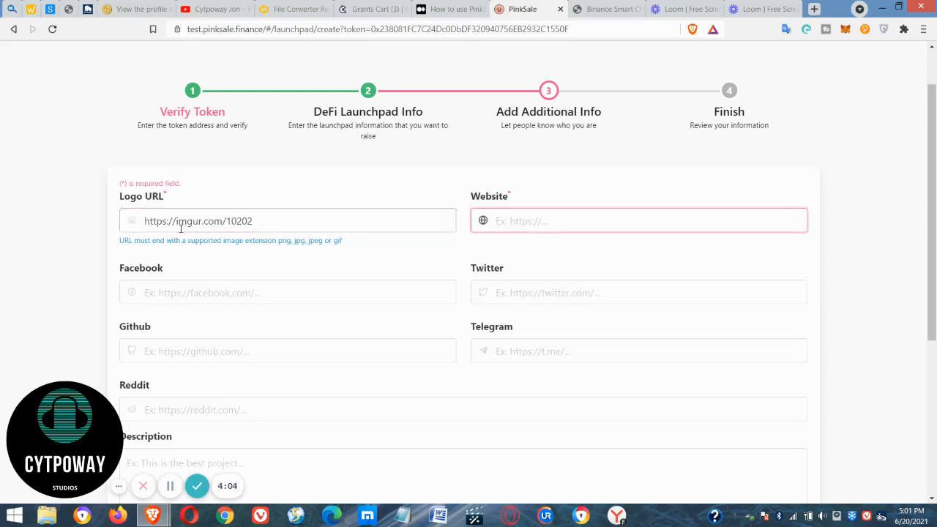
pyautogui.write('https://cytpoway.way')
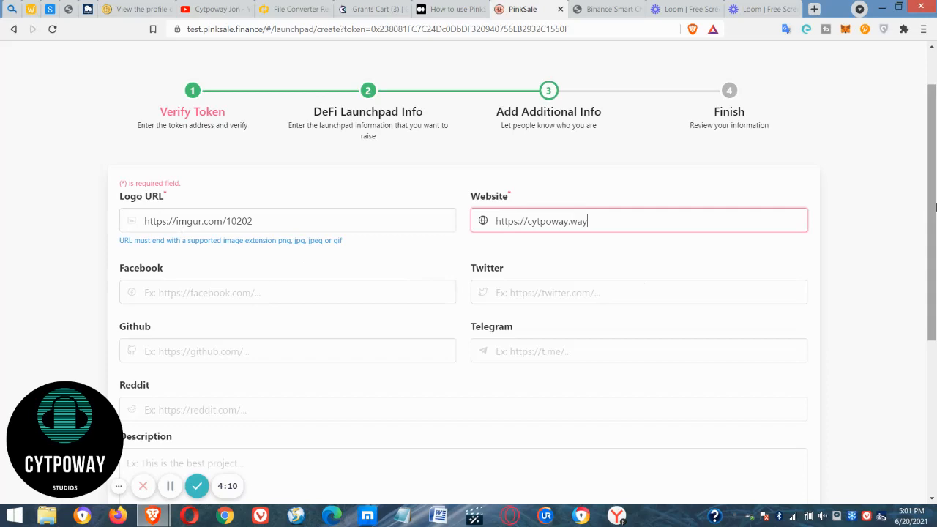
pyautogui.scroll(-4, 636, 323)
pyautogui.click(495, 271)
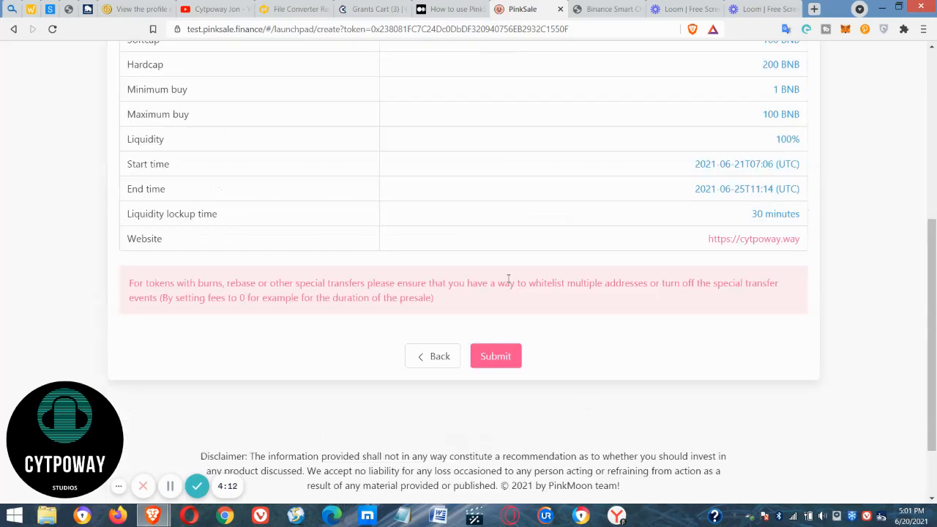
# Submit the reviewed launchpad and confirm its 0.2 creation transaction in the MetaMask wallet.
pyautogui.moveTo(931, 334)
pyautogui.mouseDown()
pyautogui.moveTo(931, 184)
pyautogui.moveTo(924, 331)
pyautogui.mouseUp()
pyautogui.click(511, 357)
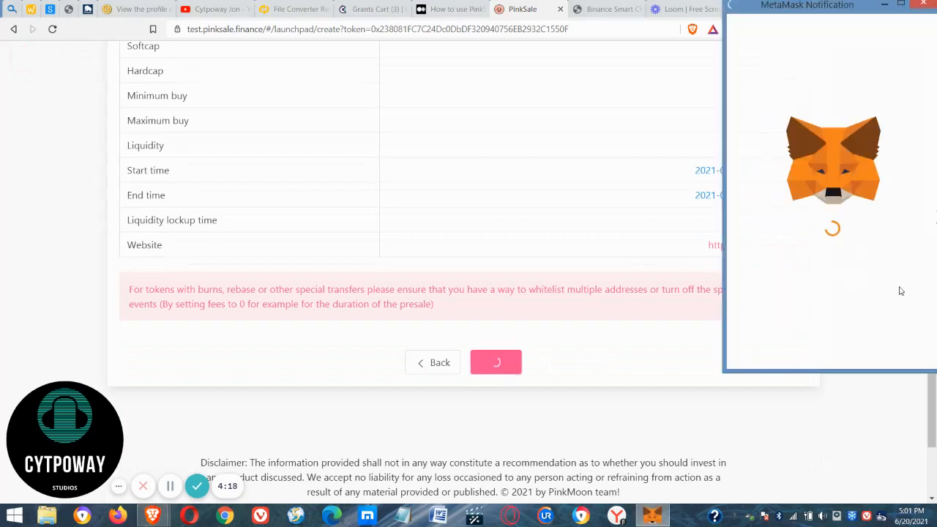
pyautogui.click(871, 347)
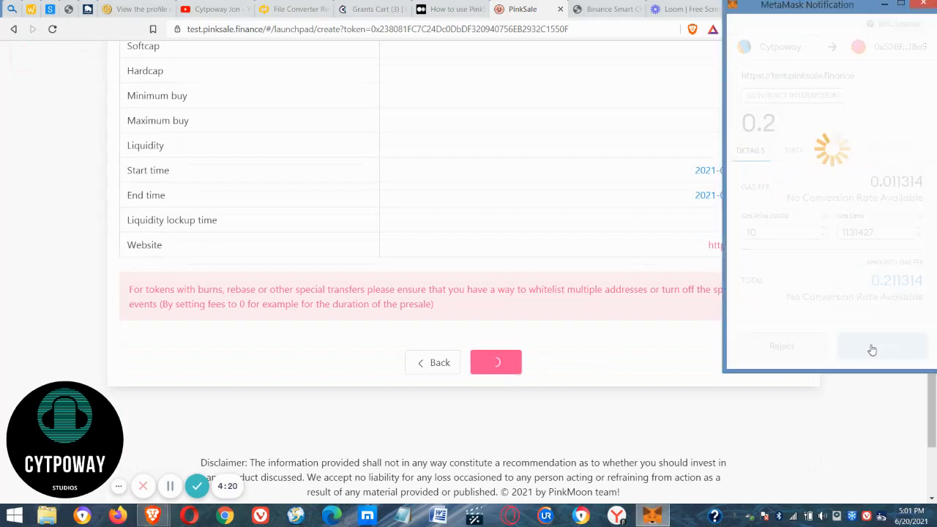
pyautogui.scroll(-2, 932, 358)
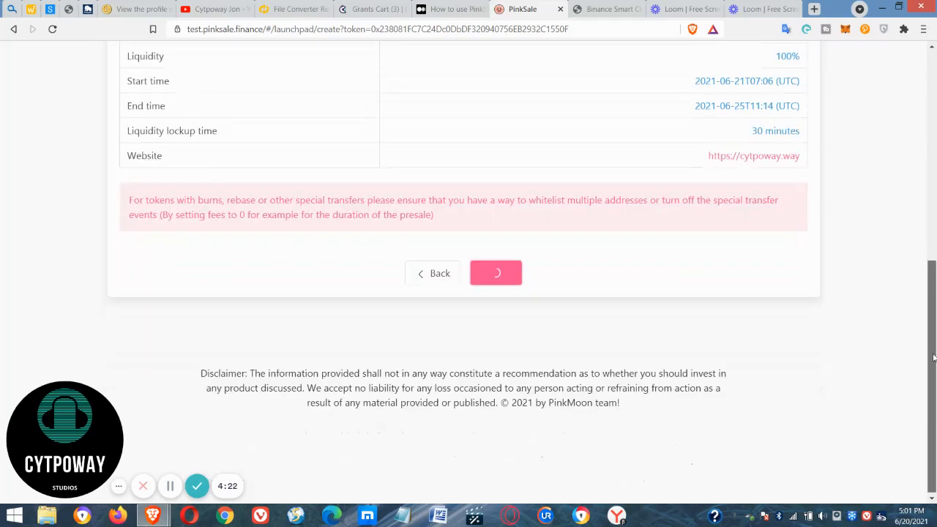
pyautogui.moveTo(932, 358); pyautogui.dragTo(929, 337)
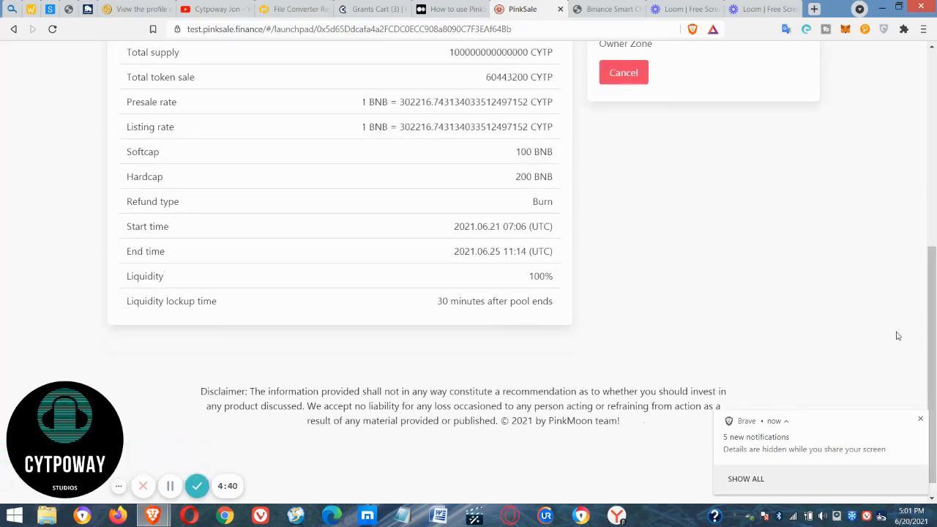
pyautogui.moveTo(926, 336); pyautogui.dragTo(928, 112)
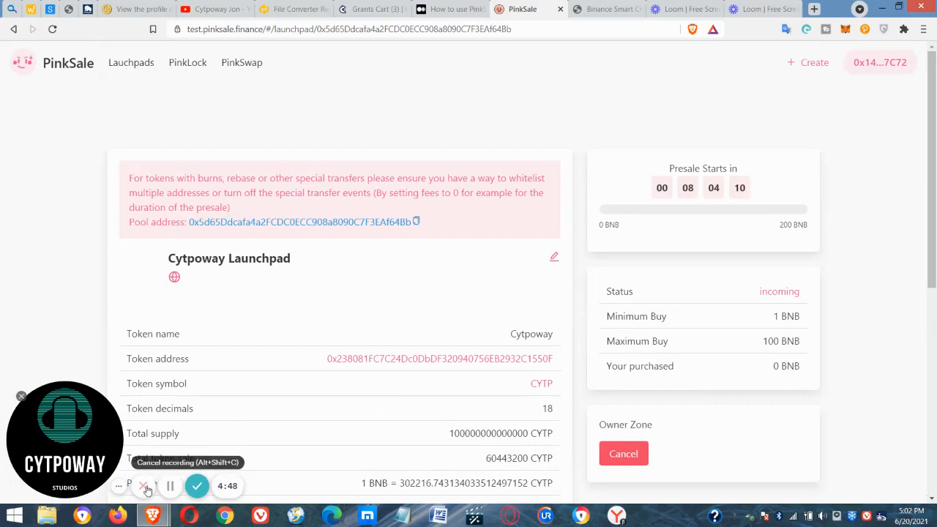
pyautogui.click(197, 485)
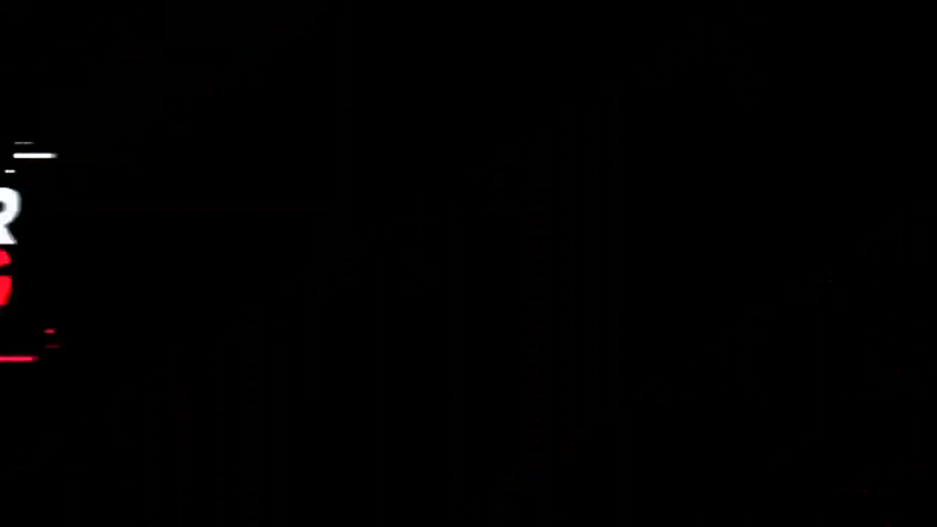